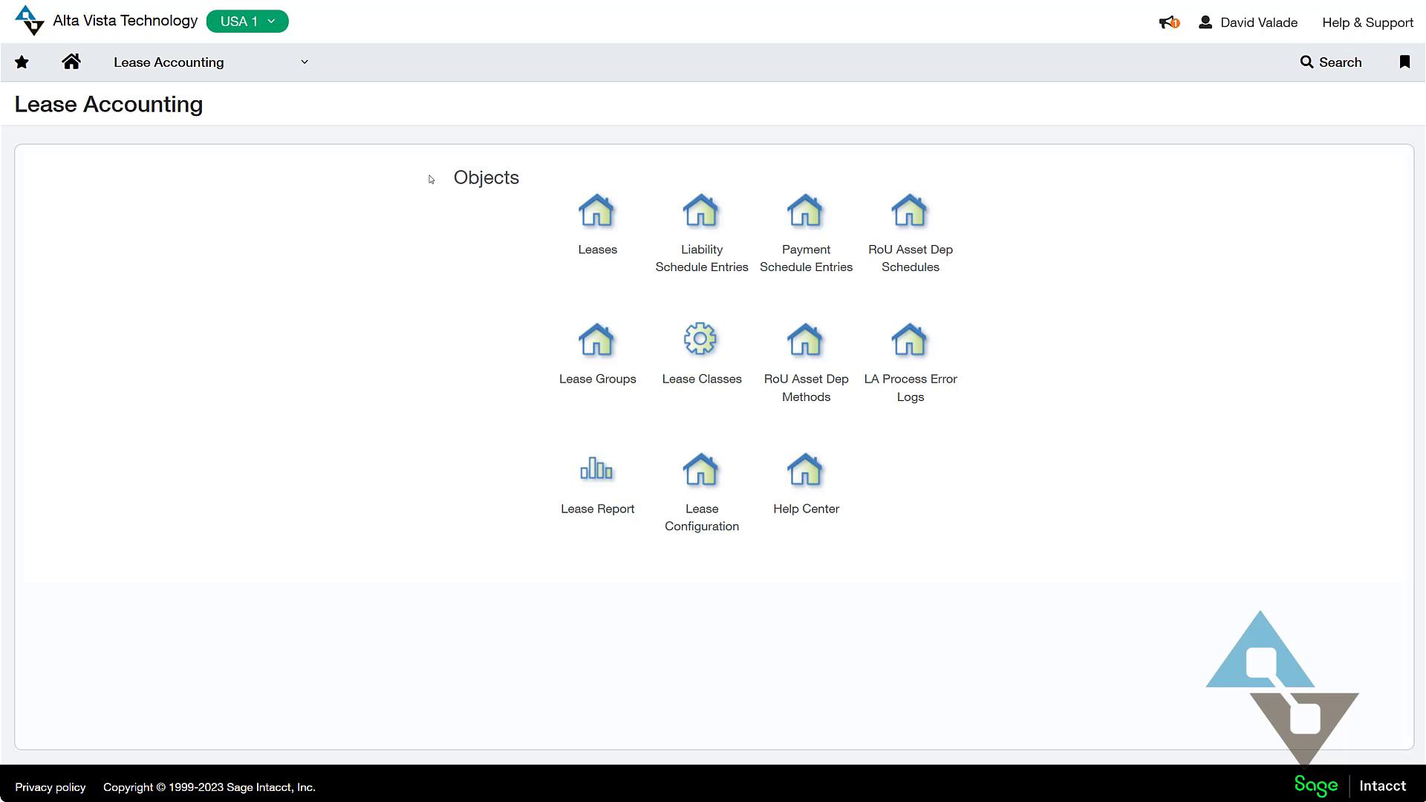
Open the Leases list in Lease Accounting and start a new lease record
left_click(268, 71)
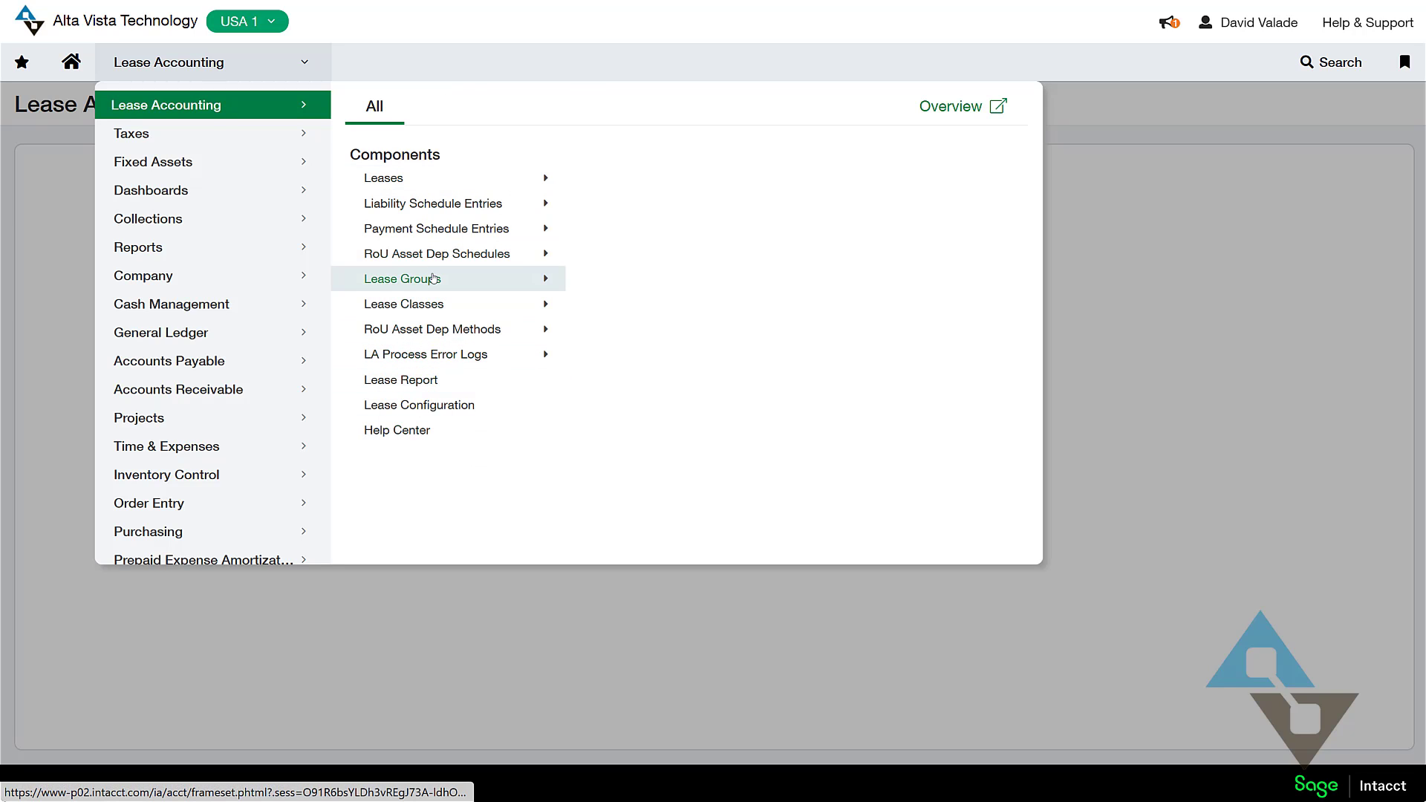
left_click(396, 179)
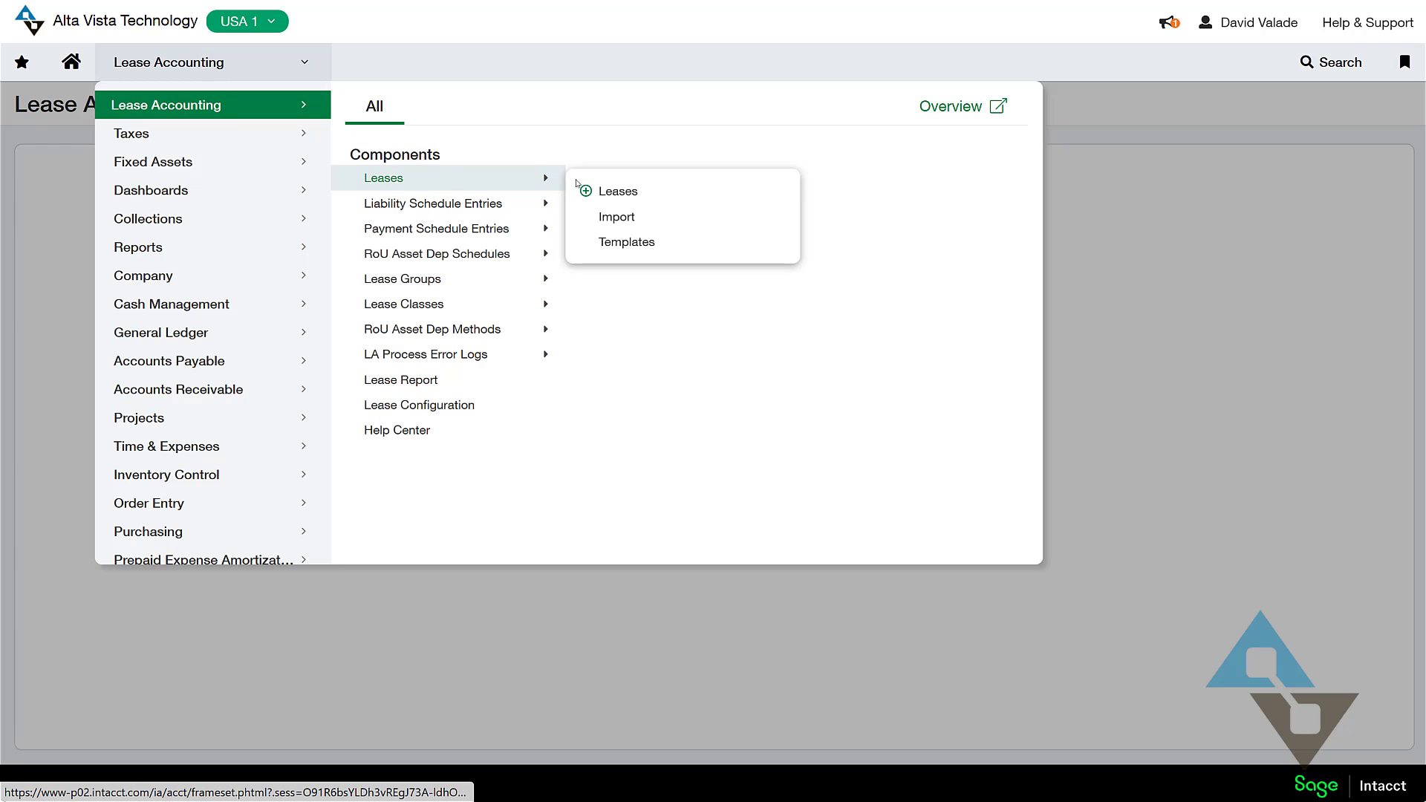
left_click(684, 193)
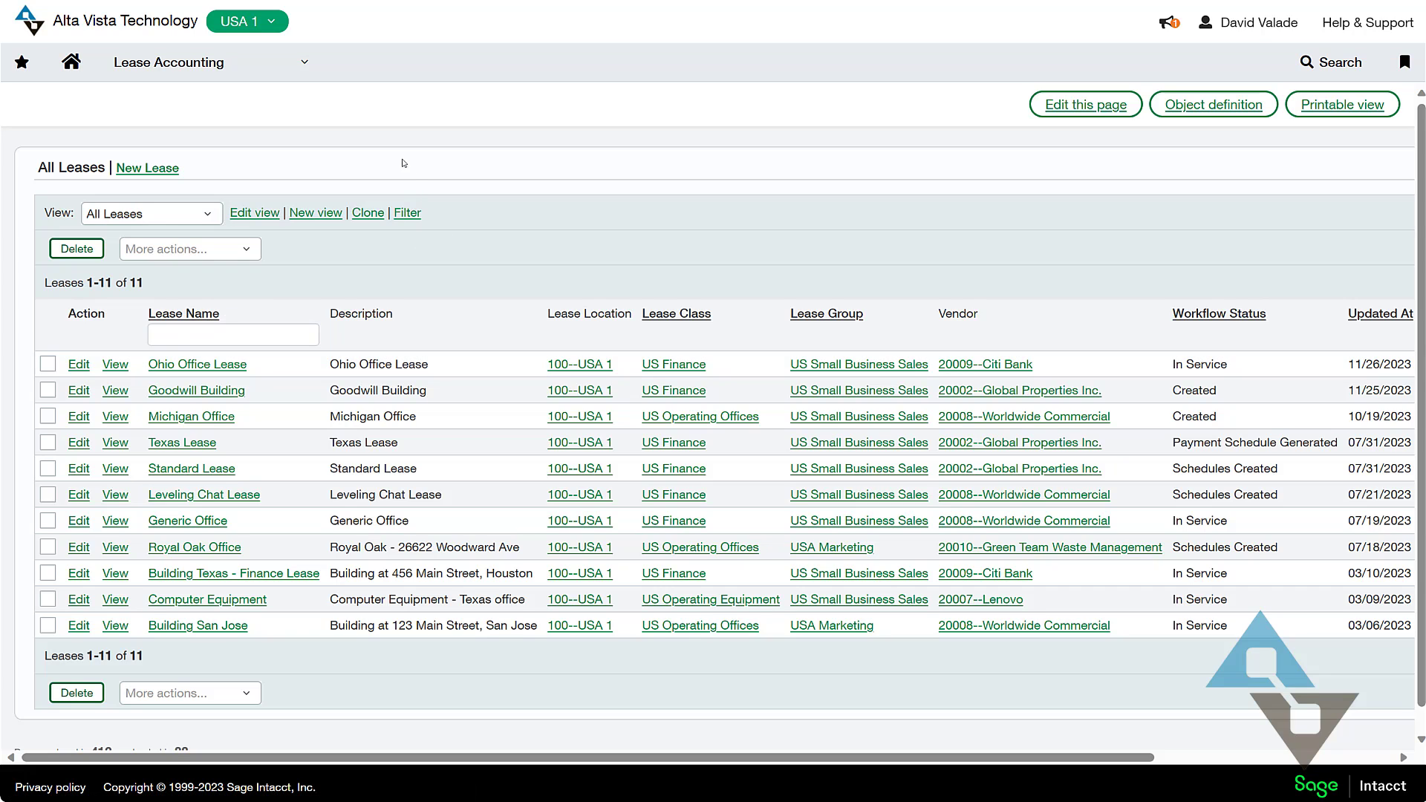
left_click(138, 170)
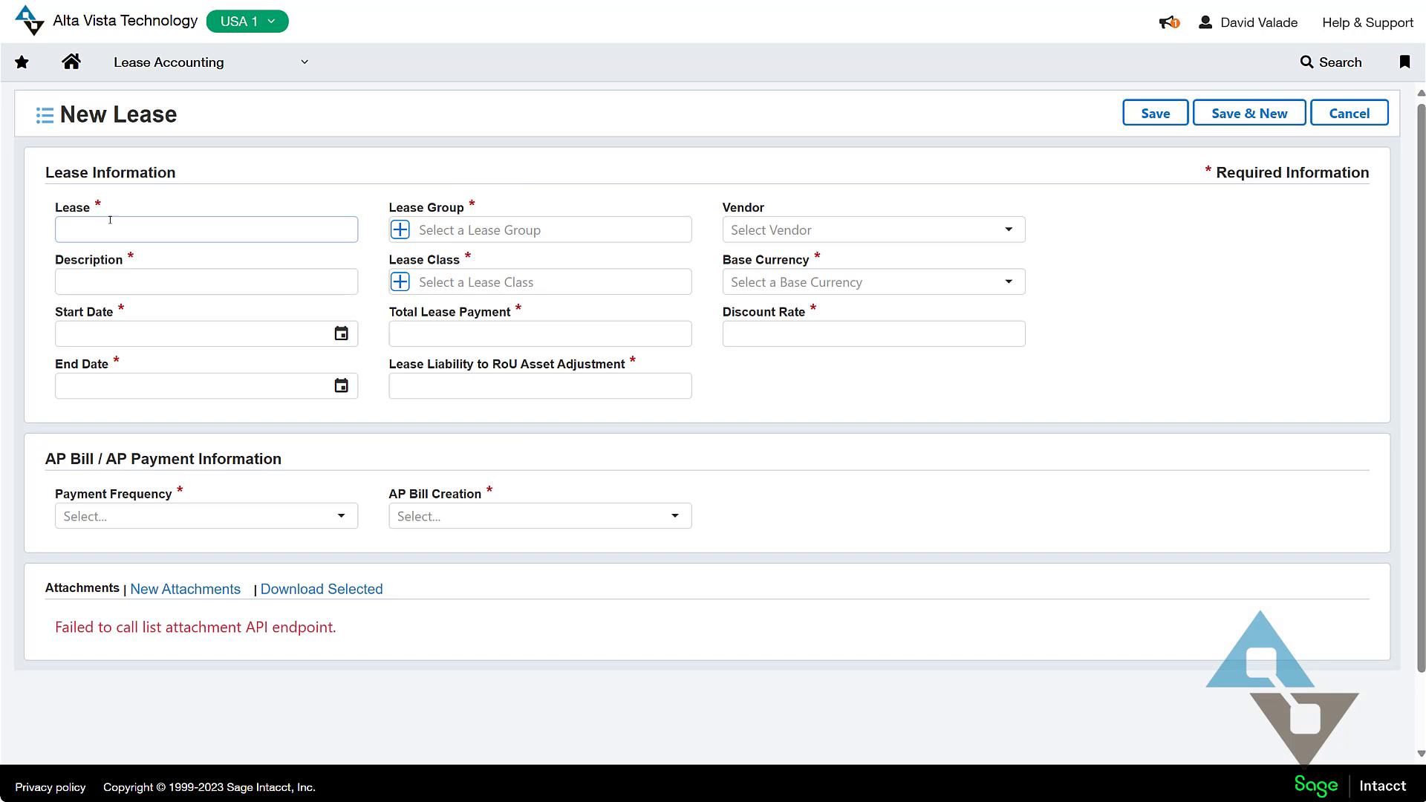
Enter a lease name for the SE Michigan office
left_click(131, 230)
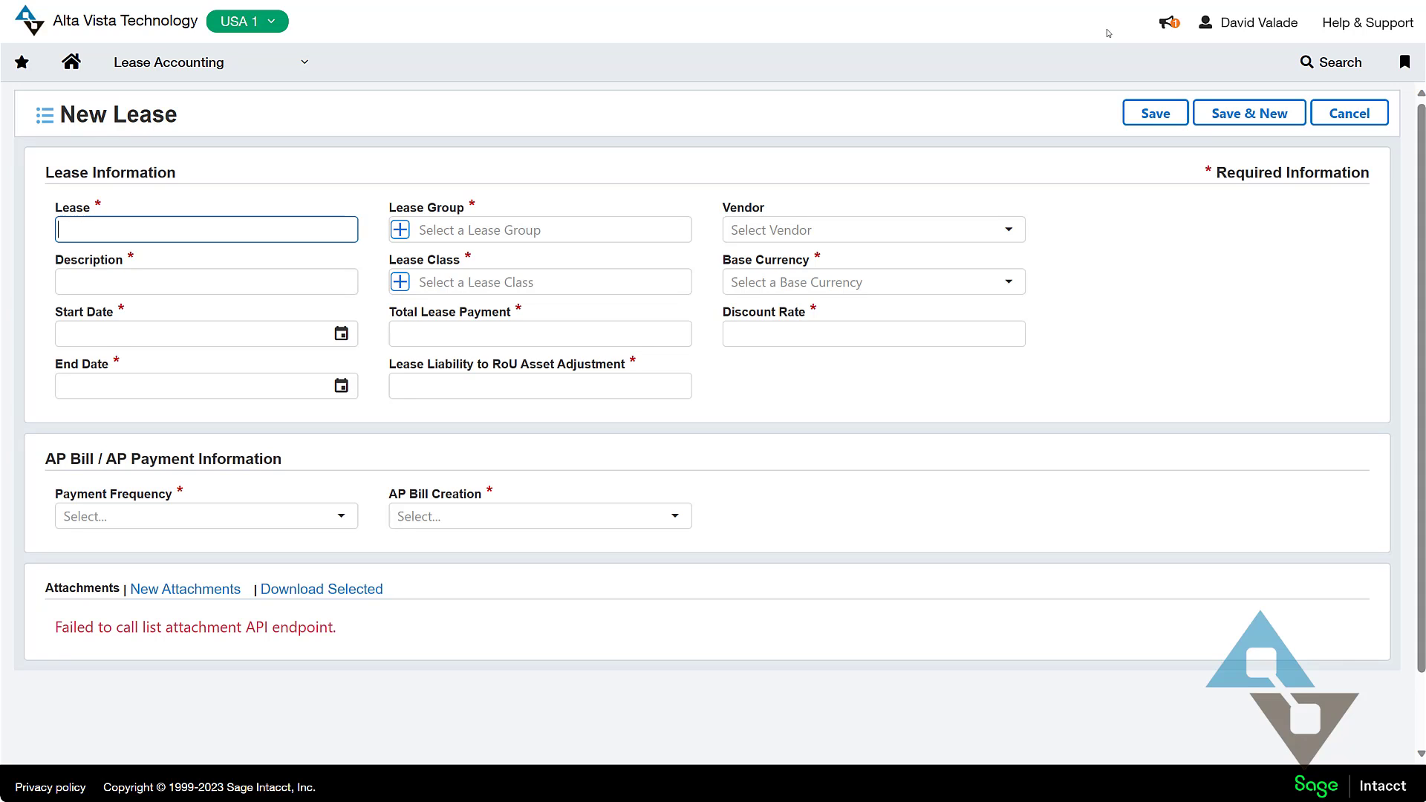
type("Michign")
key("BackSpace")
key("BackSpace")
key("BackSpace")
key("BackSpace")
key("BackSpace")
key("BackSpace")
key("BackSpace")
type("SE Michigan Office")
key("BackSpace")
type("i")
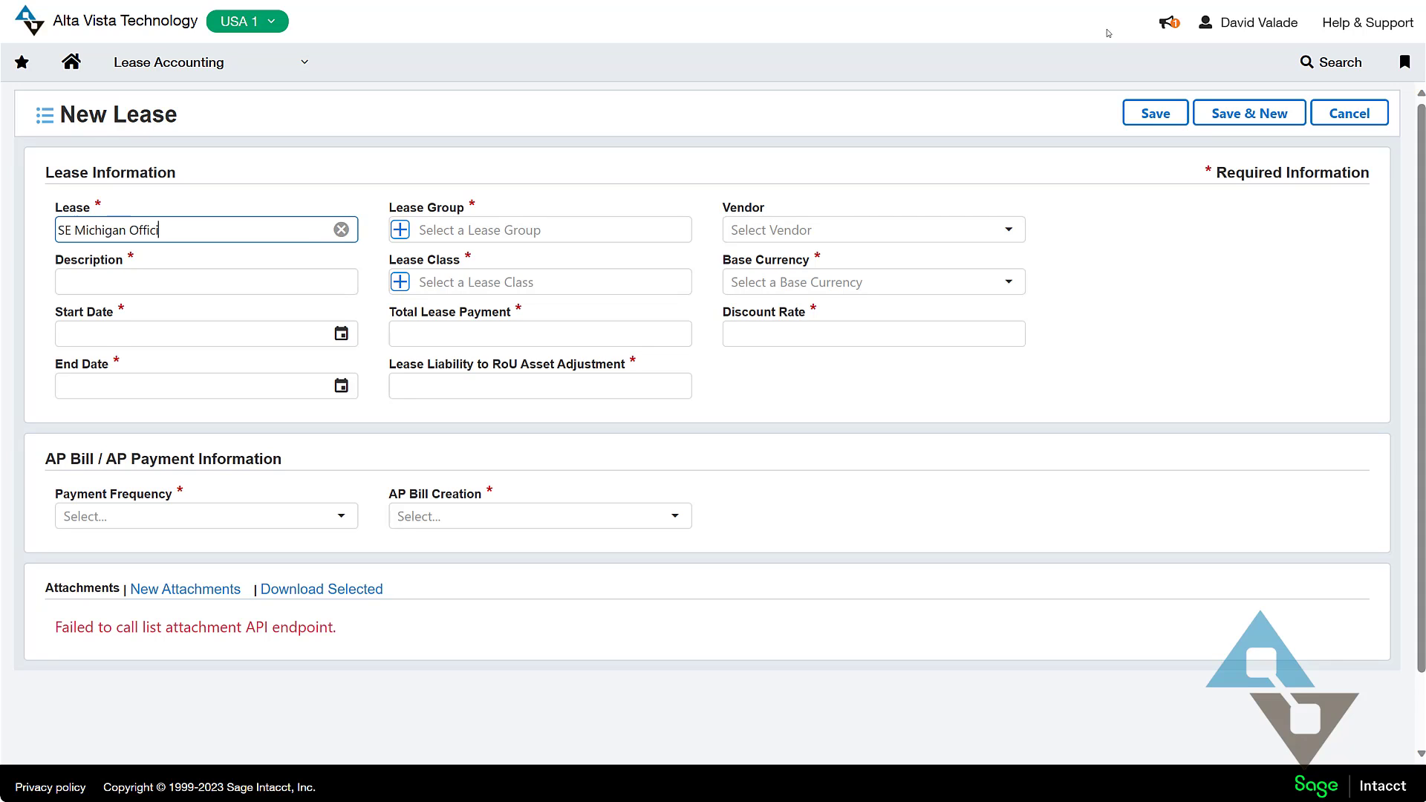
type("ce")
key("Tab")
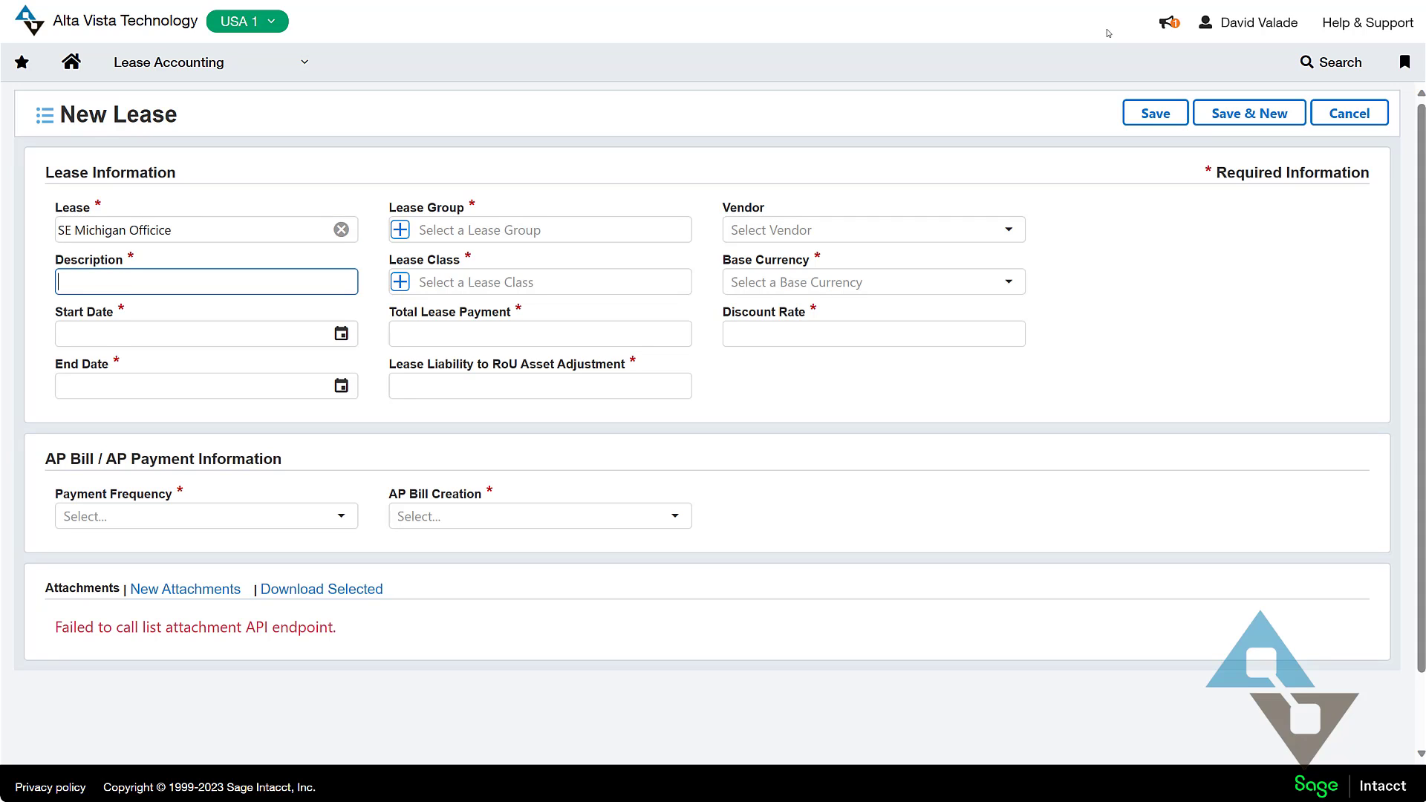
type("Se")
key("BackSpace")
type("E Michigan Office")
key("ctrl+a")
type("C")
key("BackSpace")
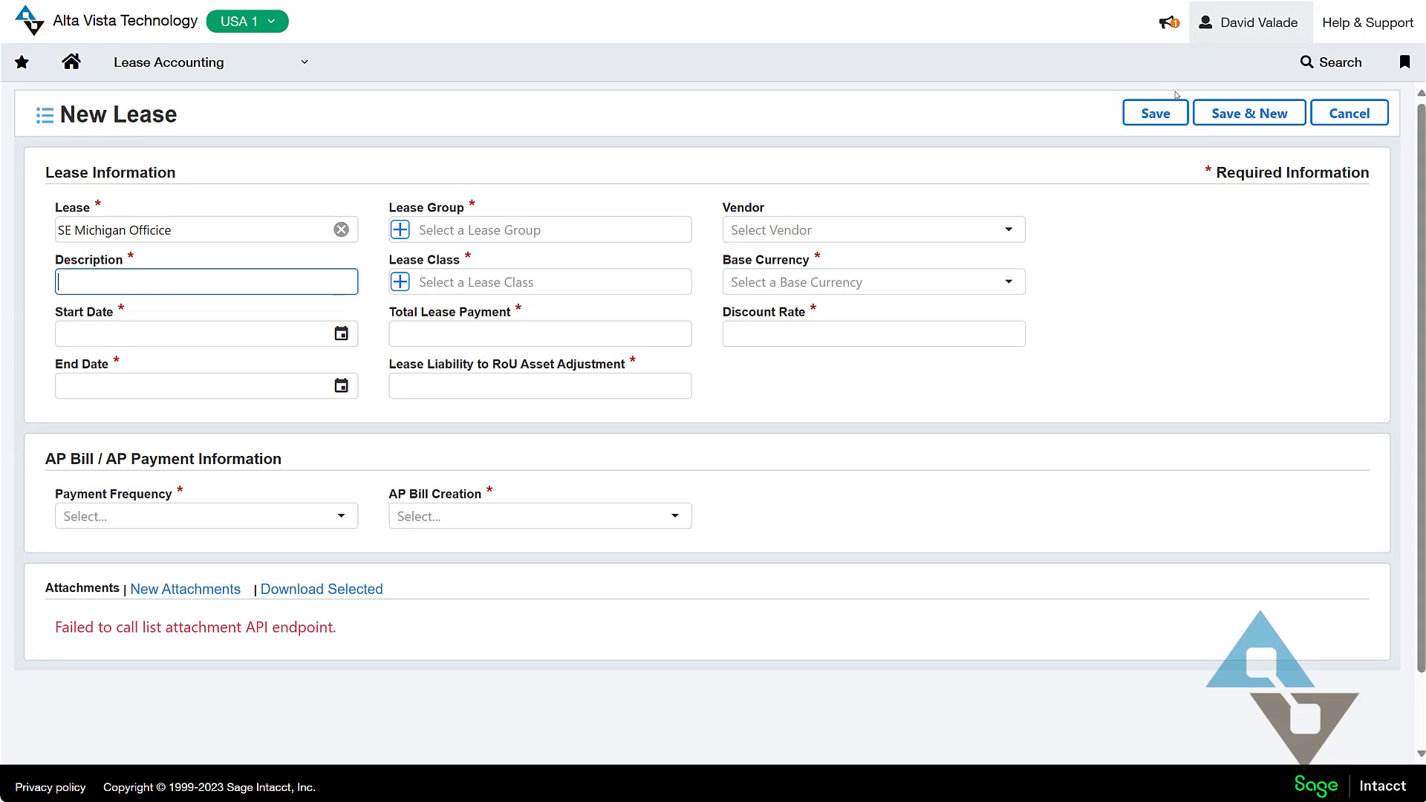
Correct the spelling of the lease name to "SE Michigan Office"
left_click(214, 220)
key("BackSpace")
key("BackSpace")
type("e")
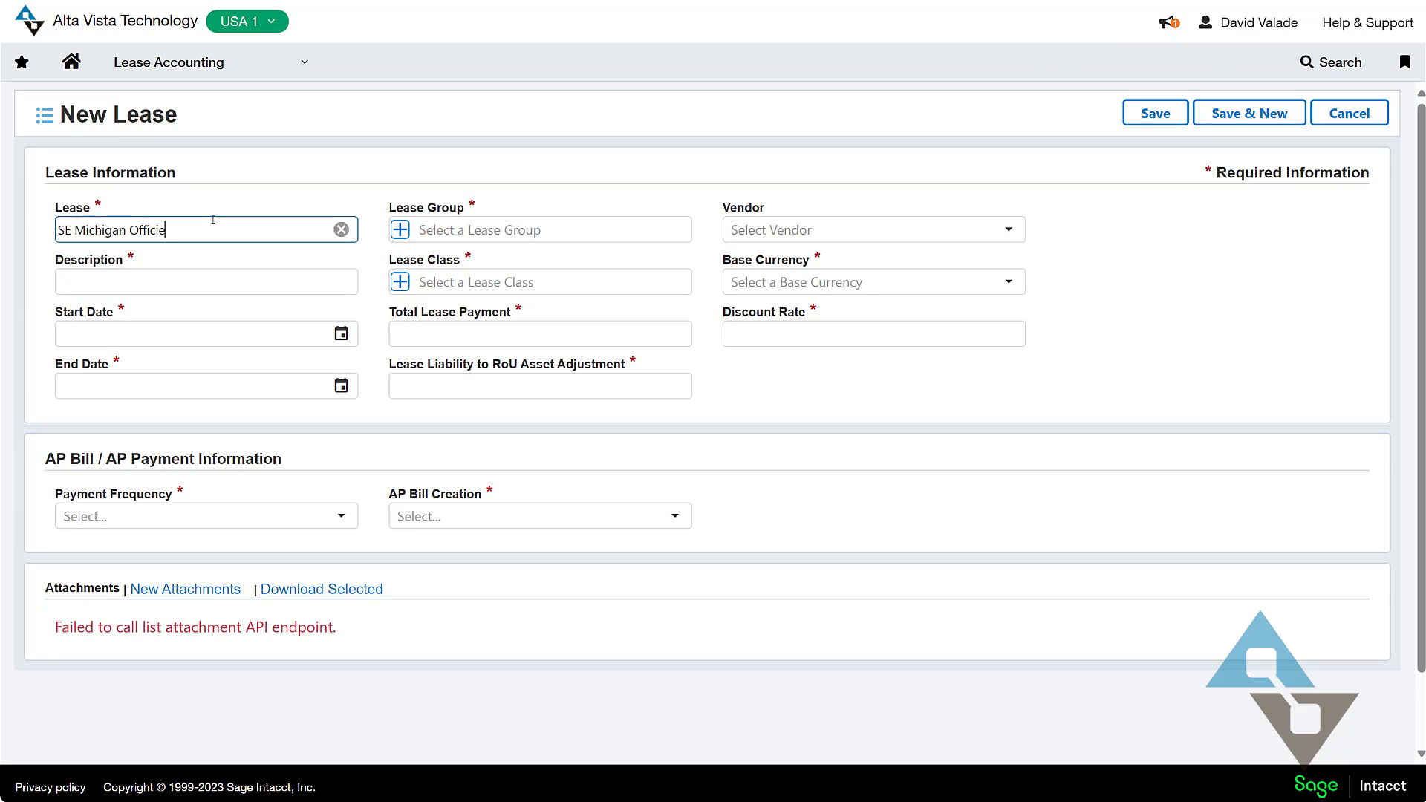
key("ctrl+a")
left_click(214, 220)
key("BackSpace")
key("BackSpace")
key("BackSpace")
type("ce")
Copy the lease name "SE Michigan Office" into the lease description
key("ctrl+a")
key("ctrl+c")
key("Tab")
key("ctrl+v")
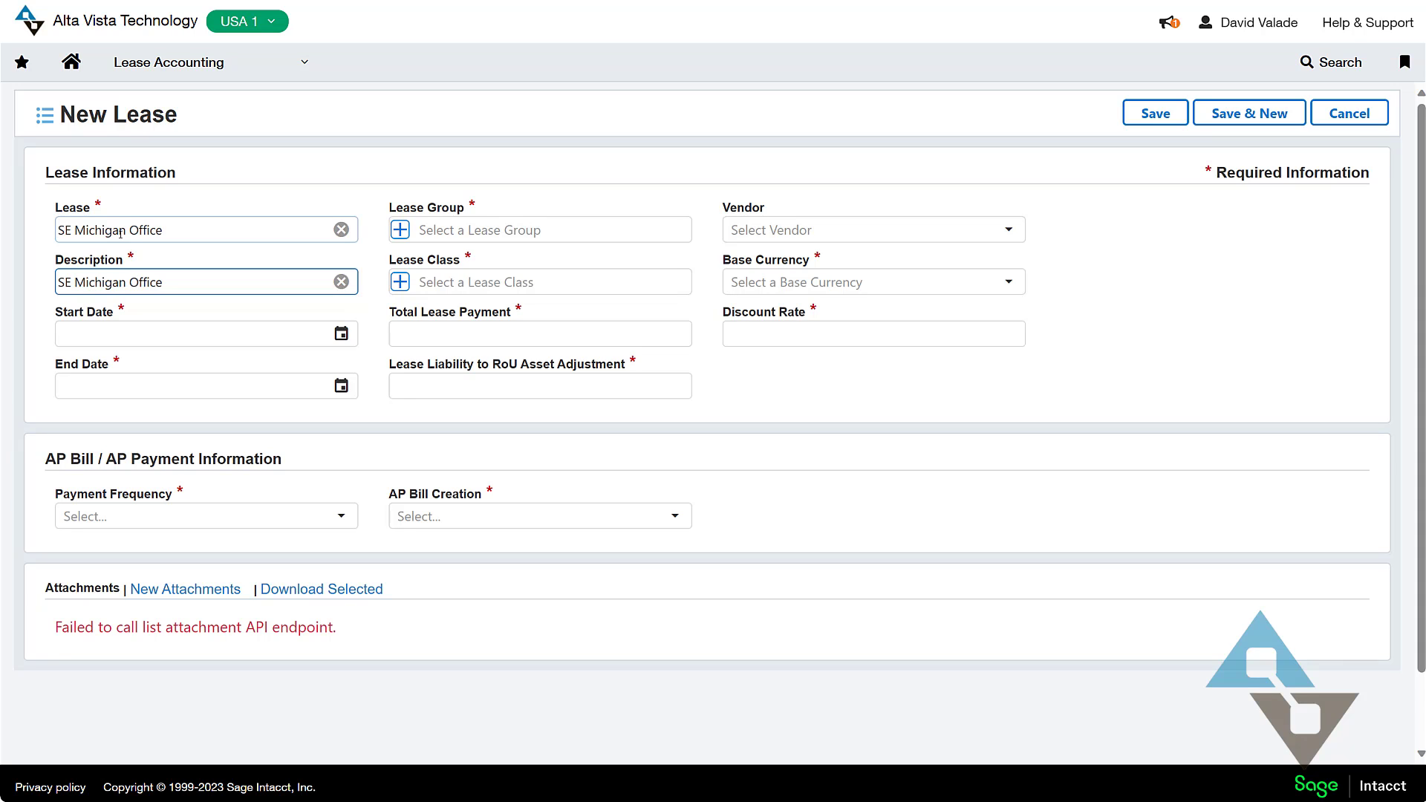
Set the lease's start date to 01/01/2023 and its end date to 12/31/2027
key("Tab")
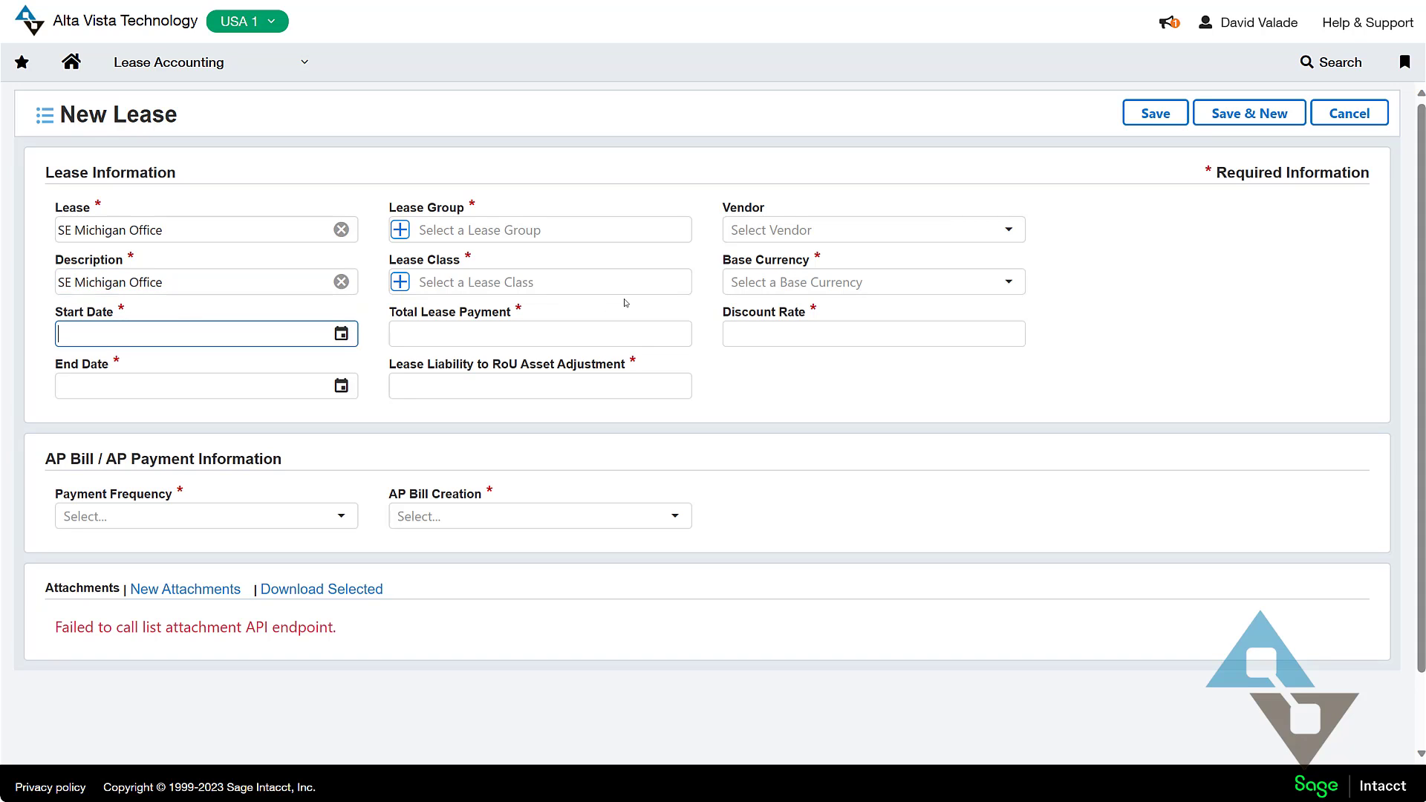
type("01/01/2023")
left_click(108, 385)
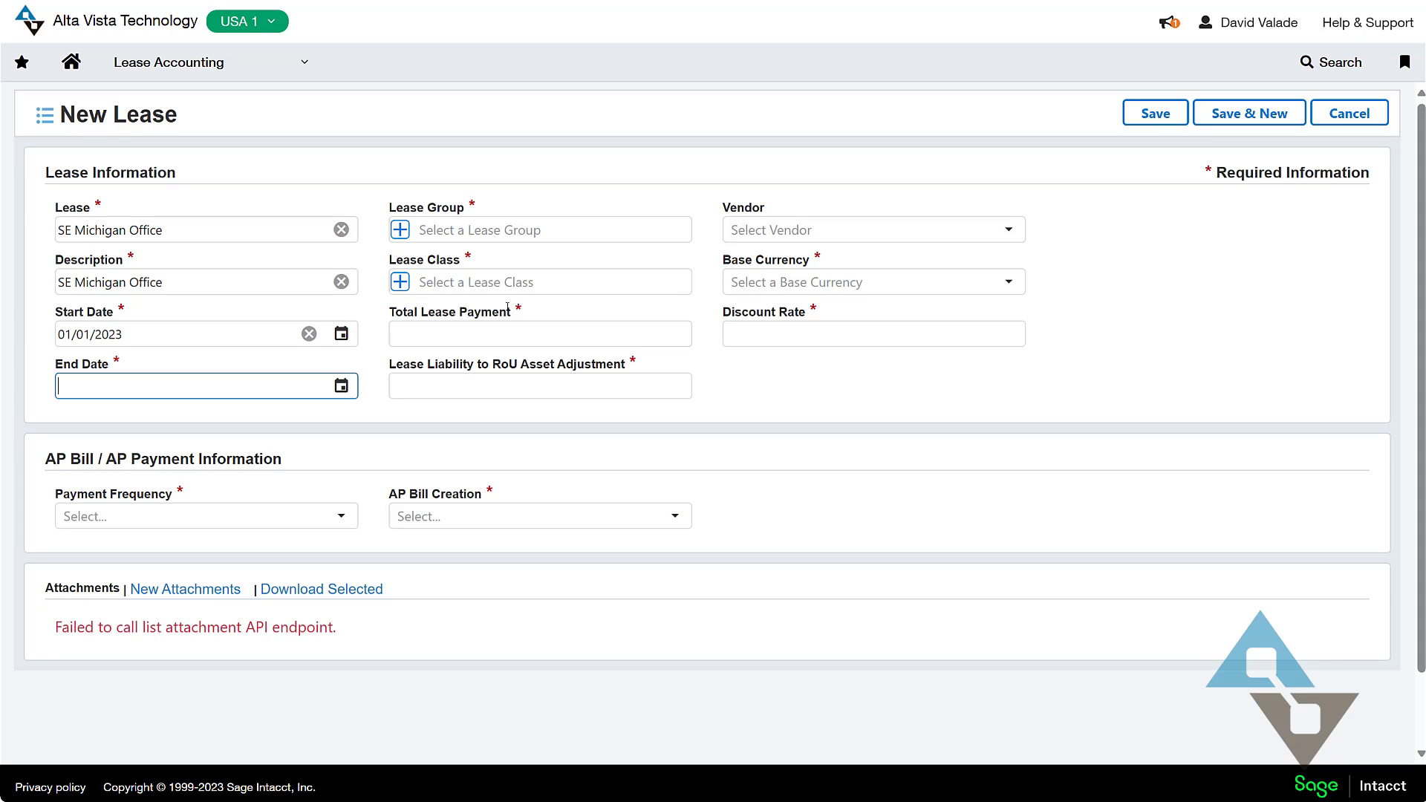
type("12/31/2027")
left_click(508, 307)
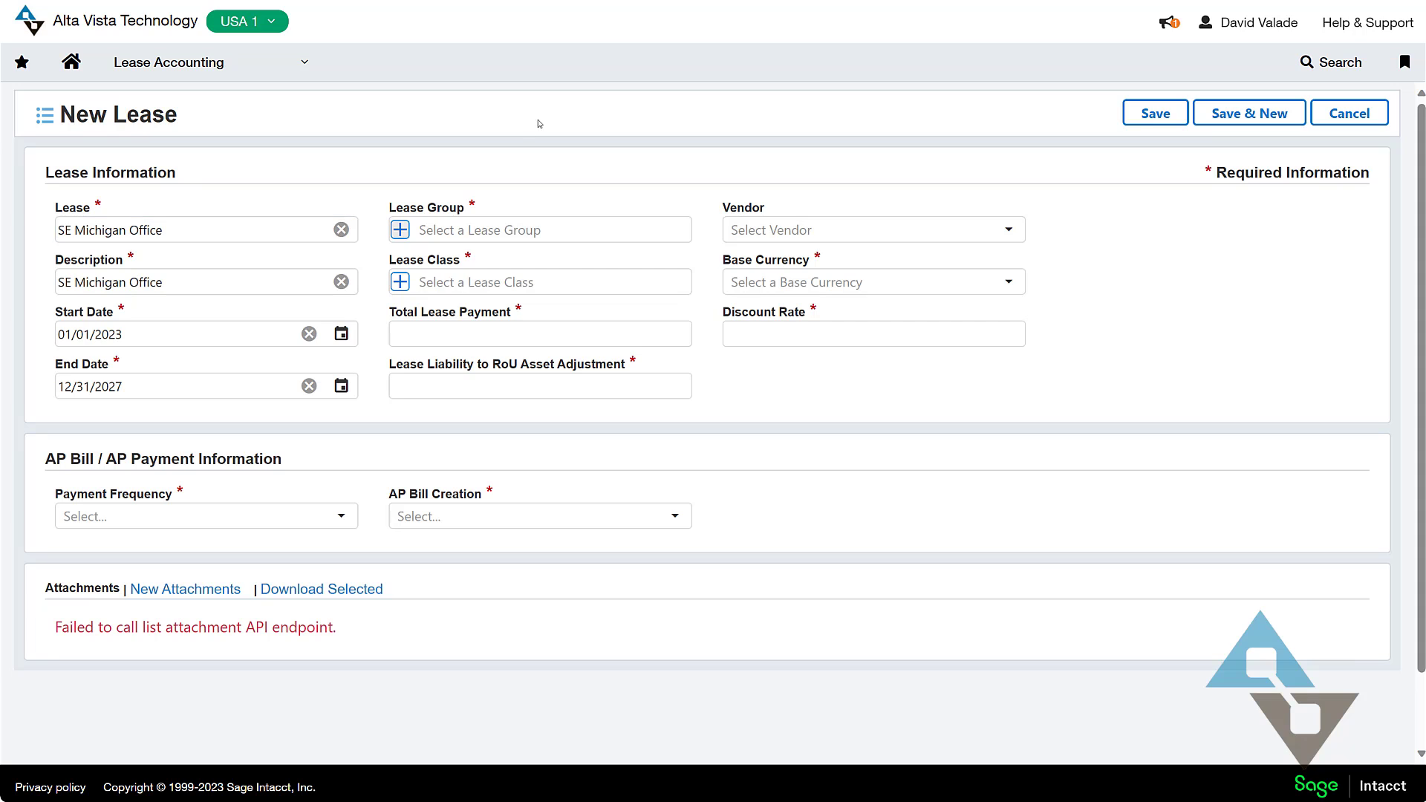
Assign the lease to the US Small Business Sales group and the US Operating Offices class
left_click(520, 229)
left_click(497, 230)
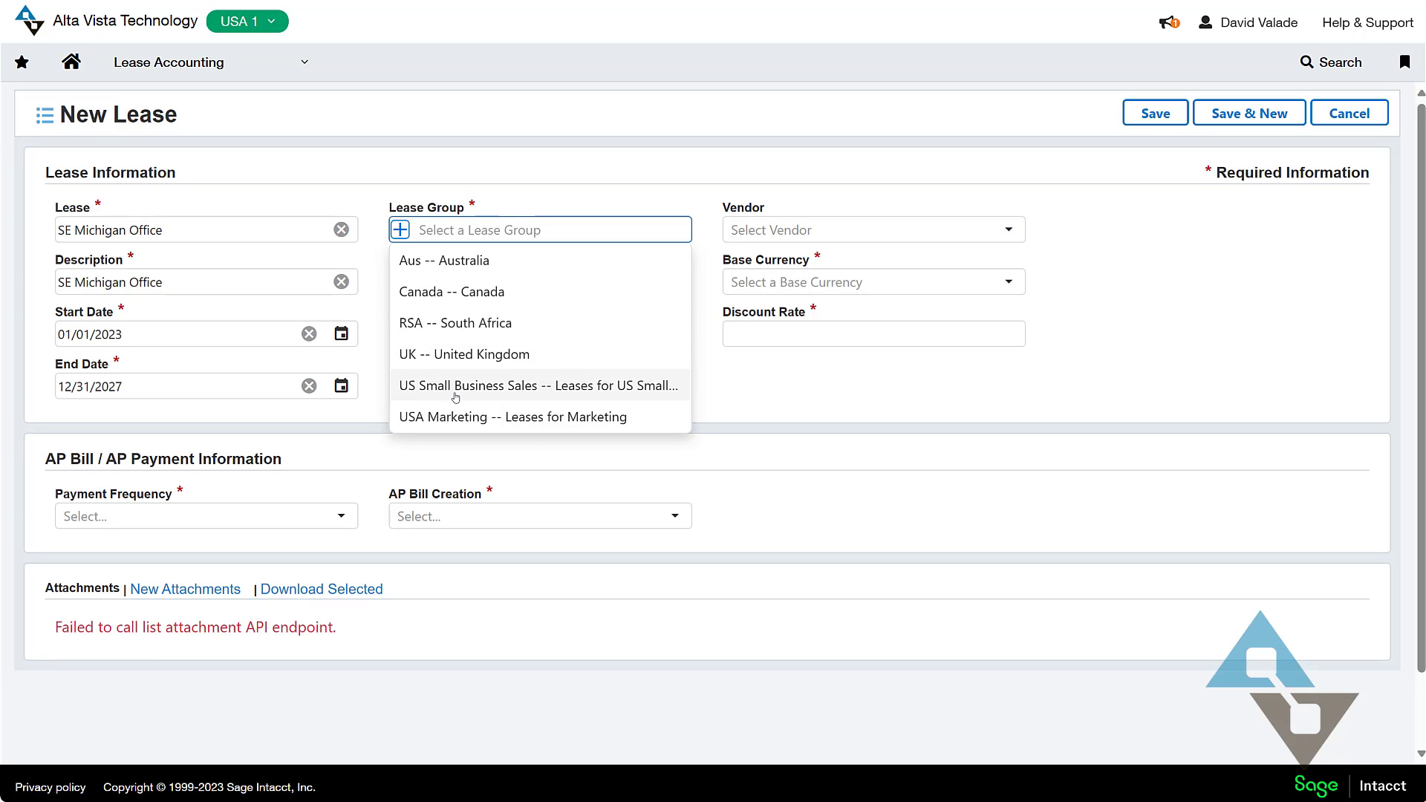
left_click(517, 387)
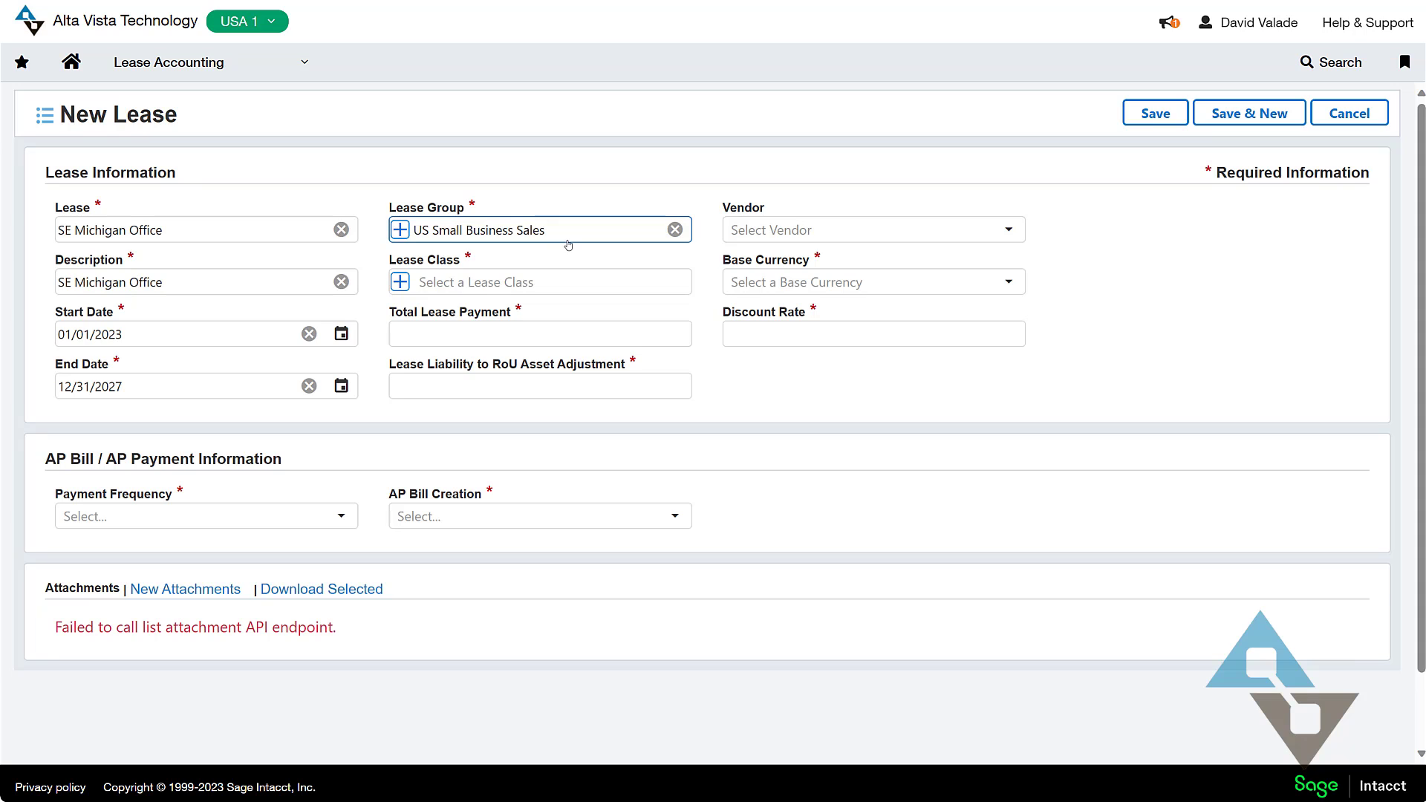
left_click(393, 287)
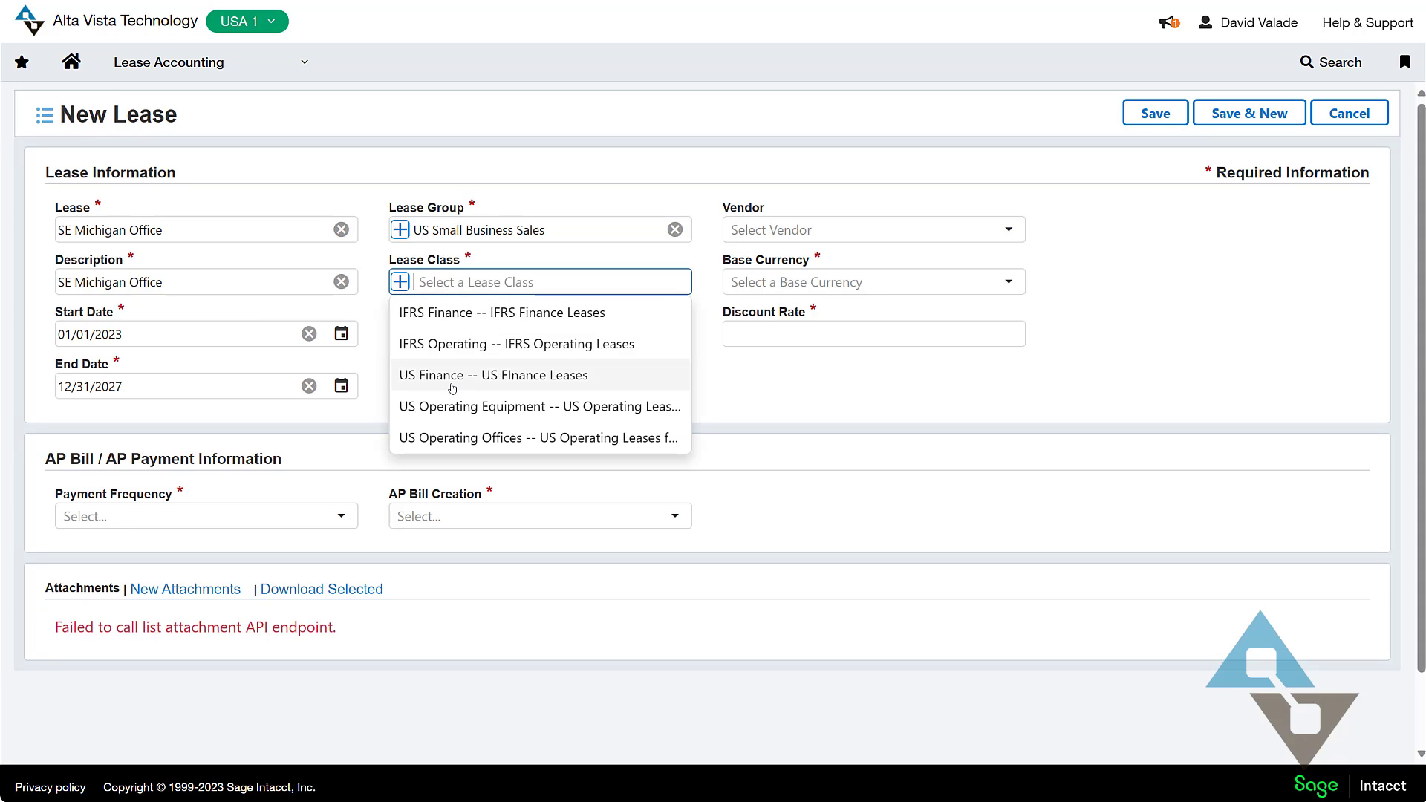
left_click(467, 450)
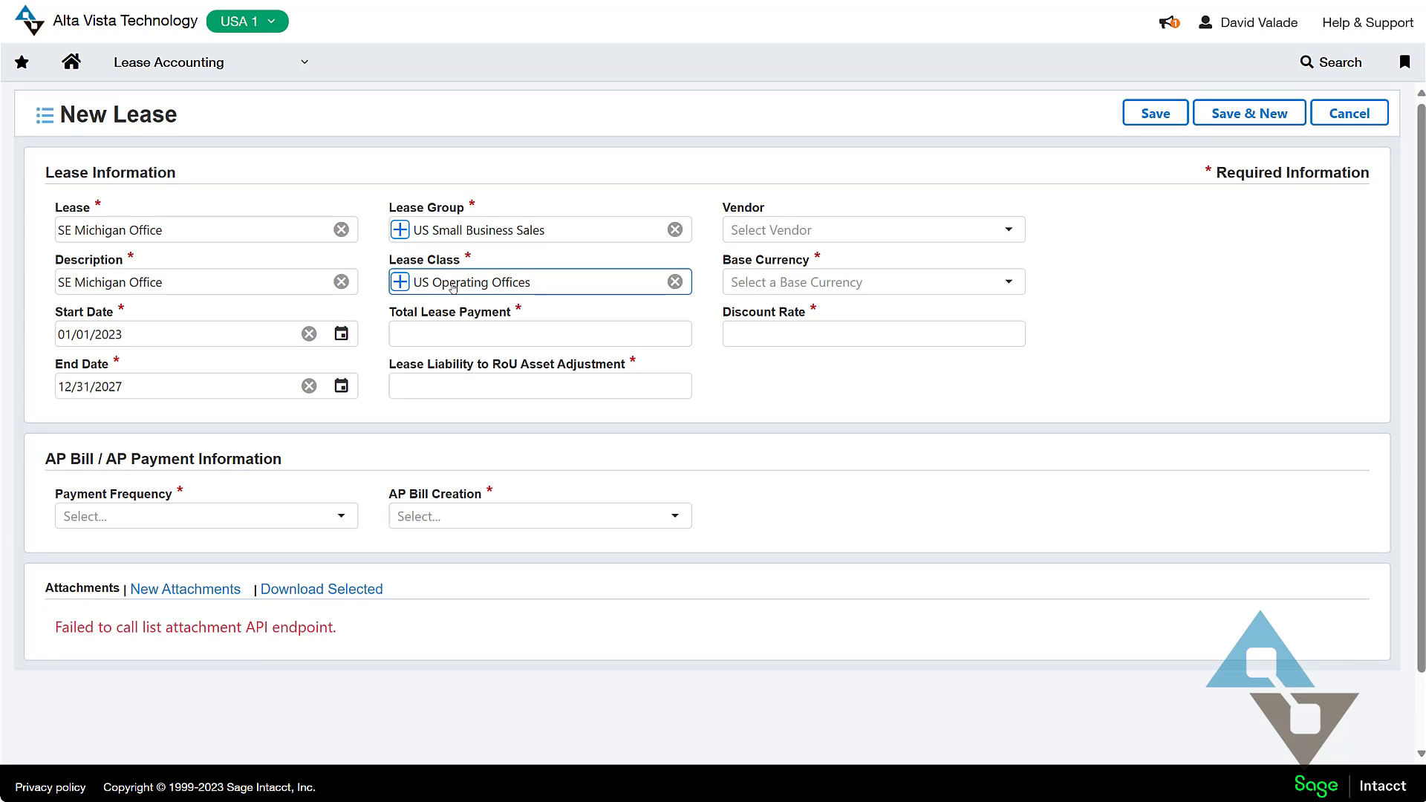
Set the total lease payment to 60000 and the lease liability to RoU asset adjustment to 0
left_click(452, 333)
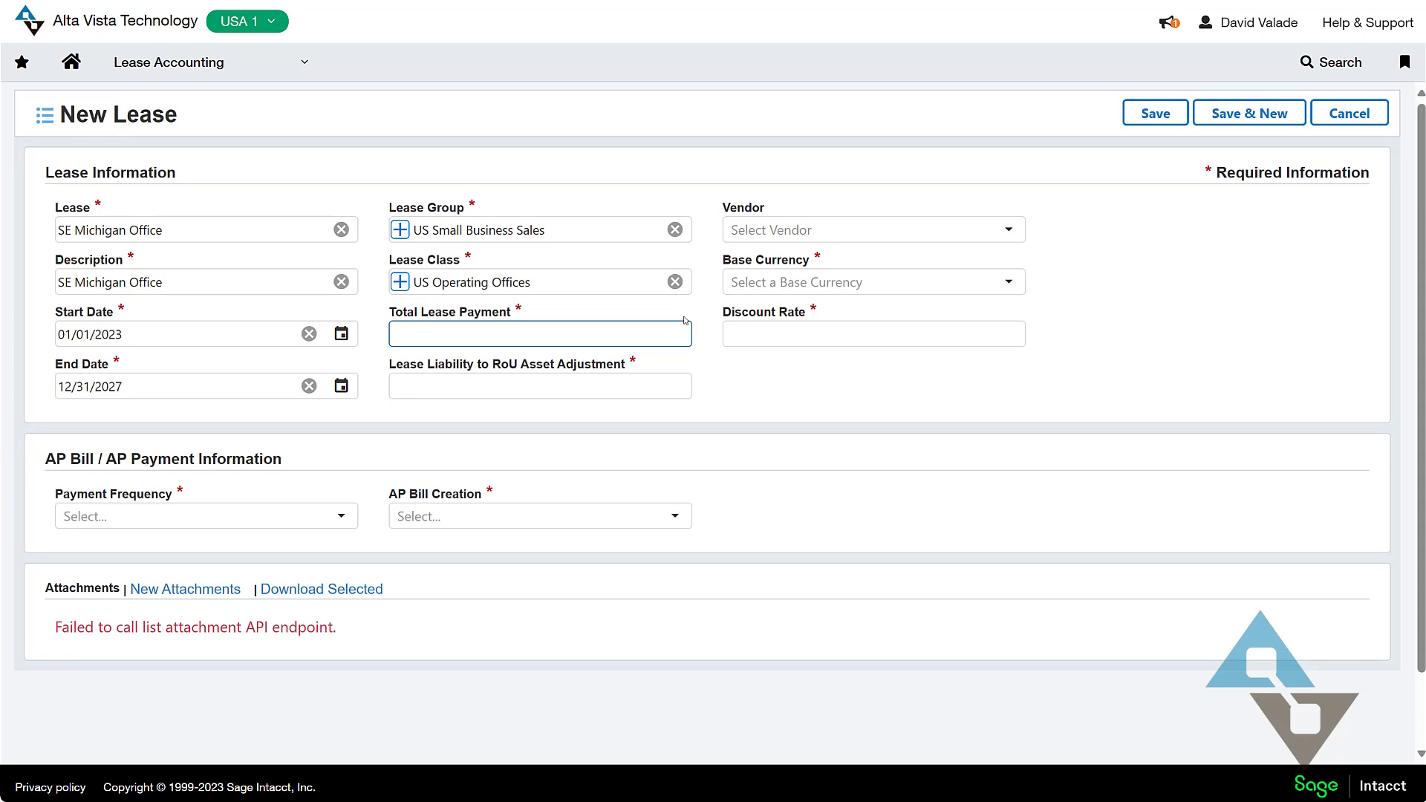
type("1000")
key("BackSpace")
key("BackSpace")
key("BackSpace")
key("BackSpace")
type("0")
type("600")
type("00")
key("Tab")
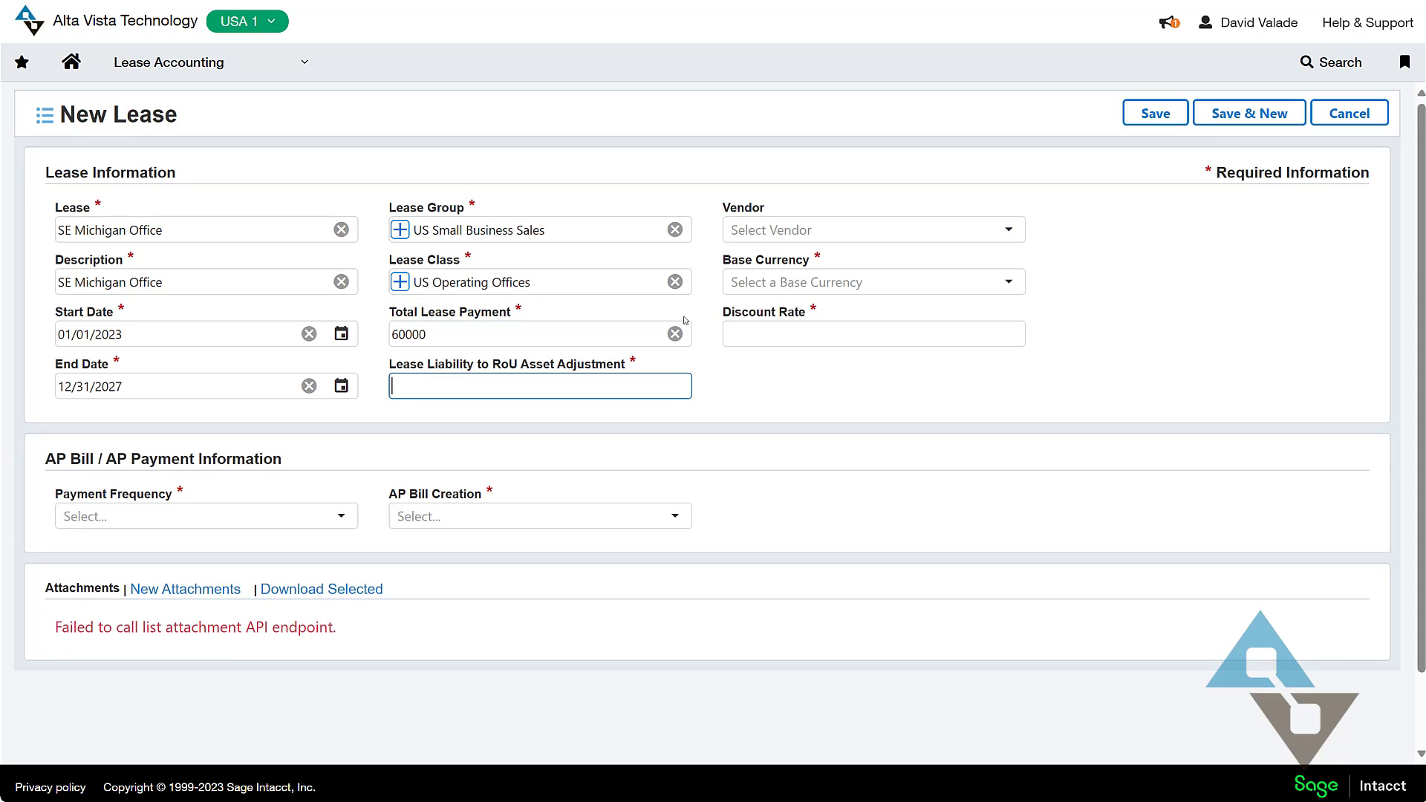
type("0")
key("Tab")
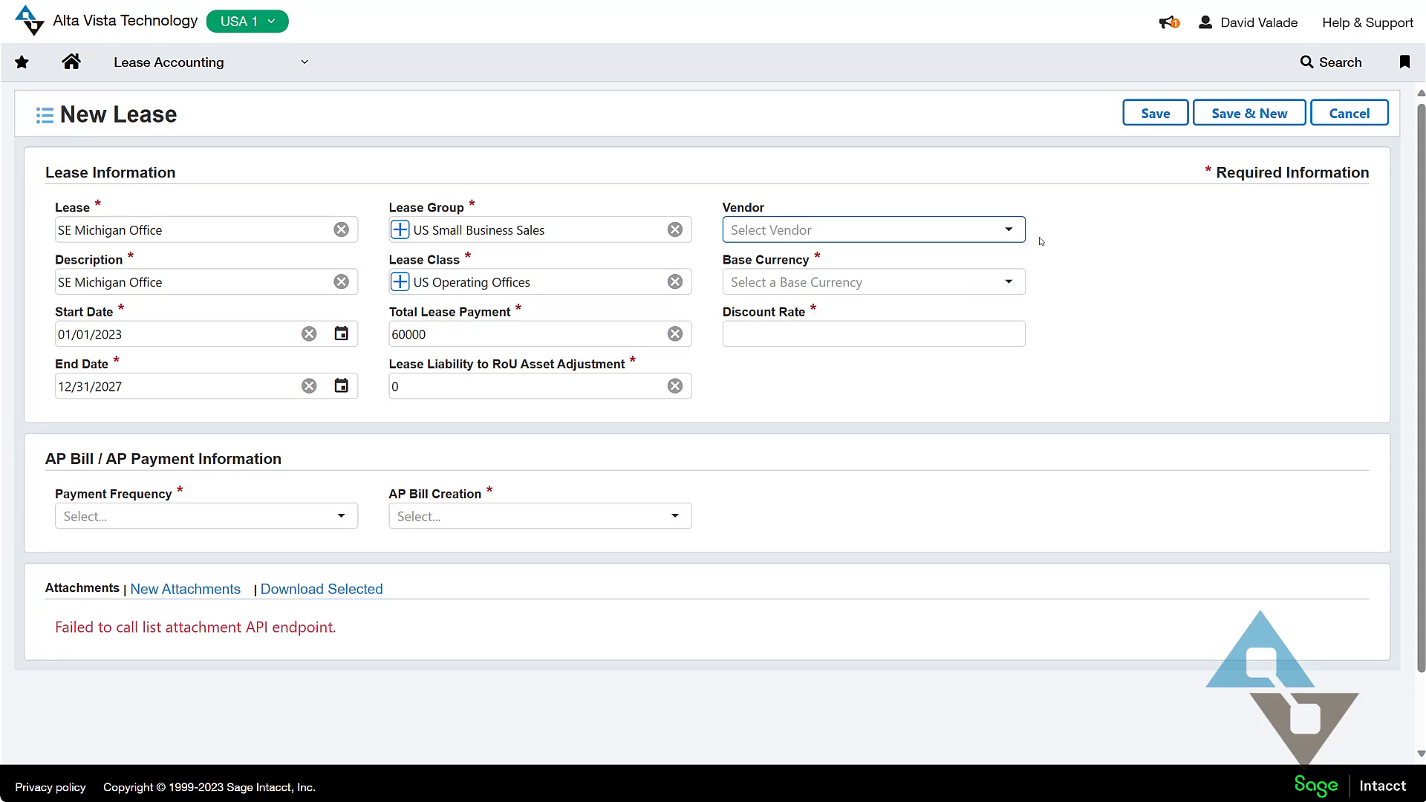
Choose Global Properties Inc. as the vendor and USD -- US Dollar as the base currency
left_click(860, 226)
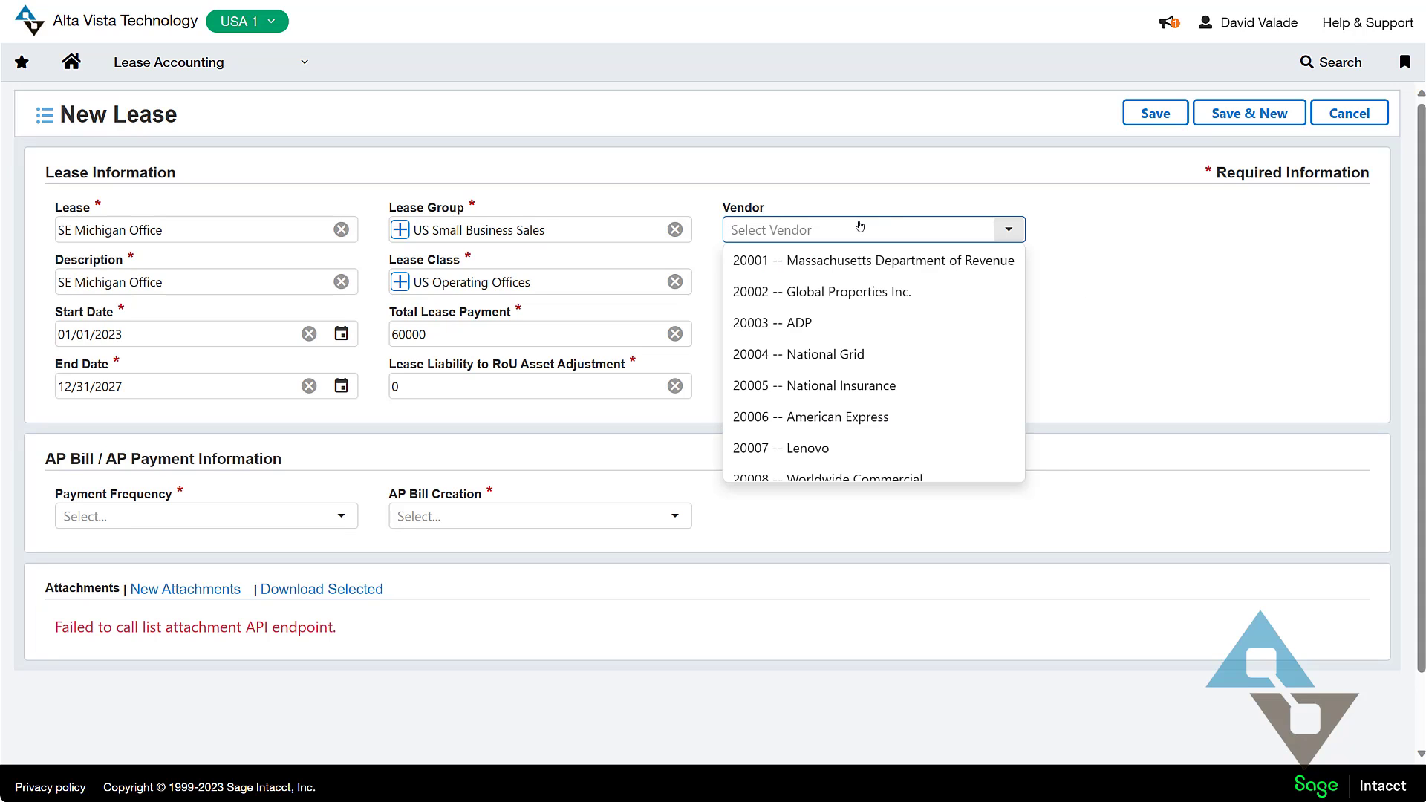
scroll(792, 303, "down", 1)
scroll(880, 303, "up", 1)
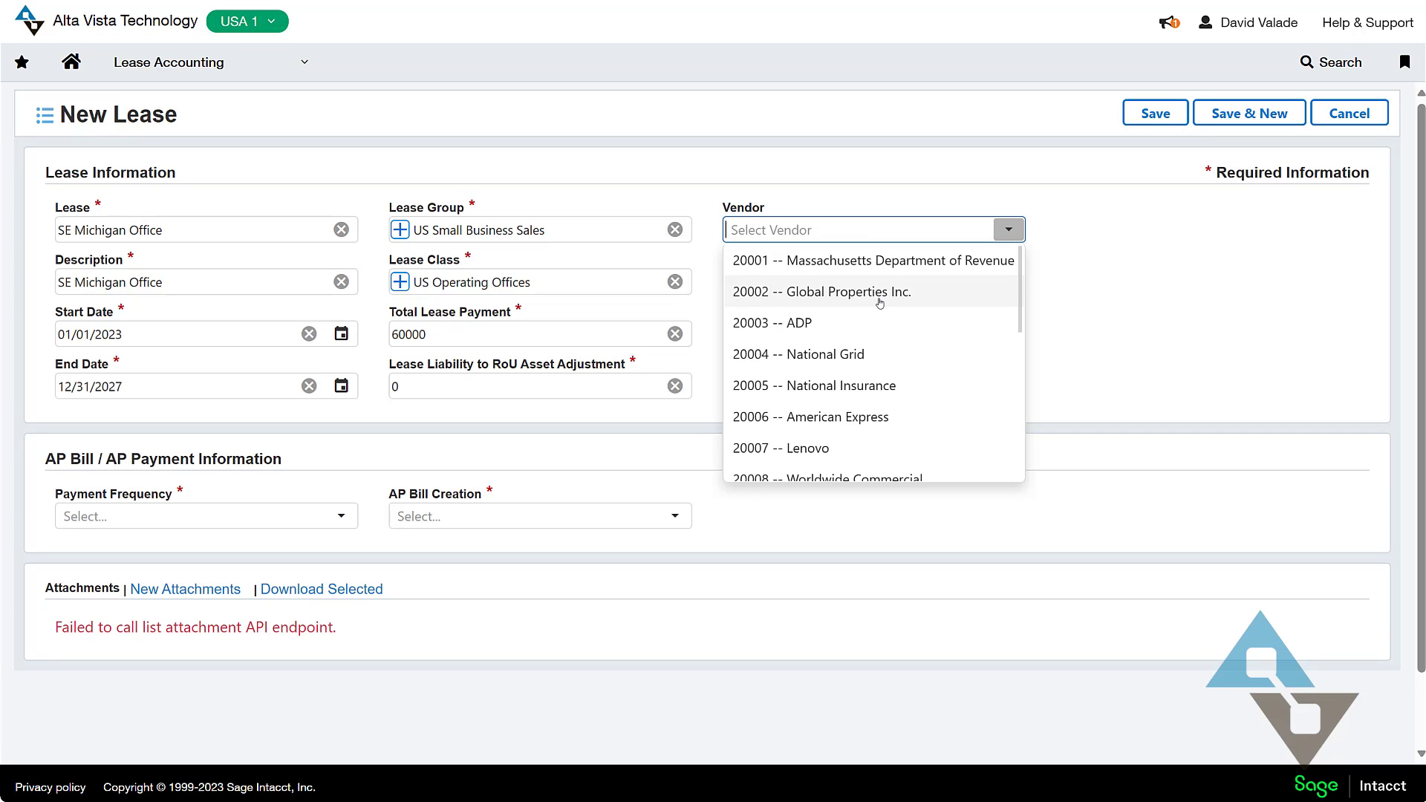
left_click(880, 292)
left_click(861, 282)
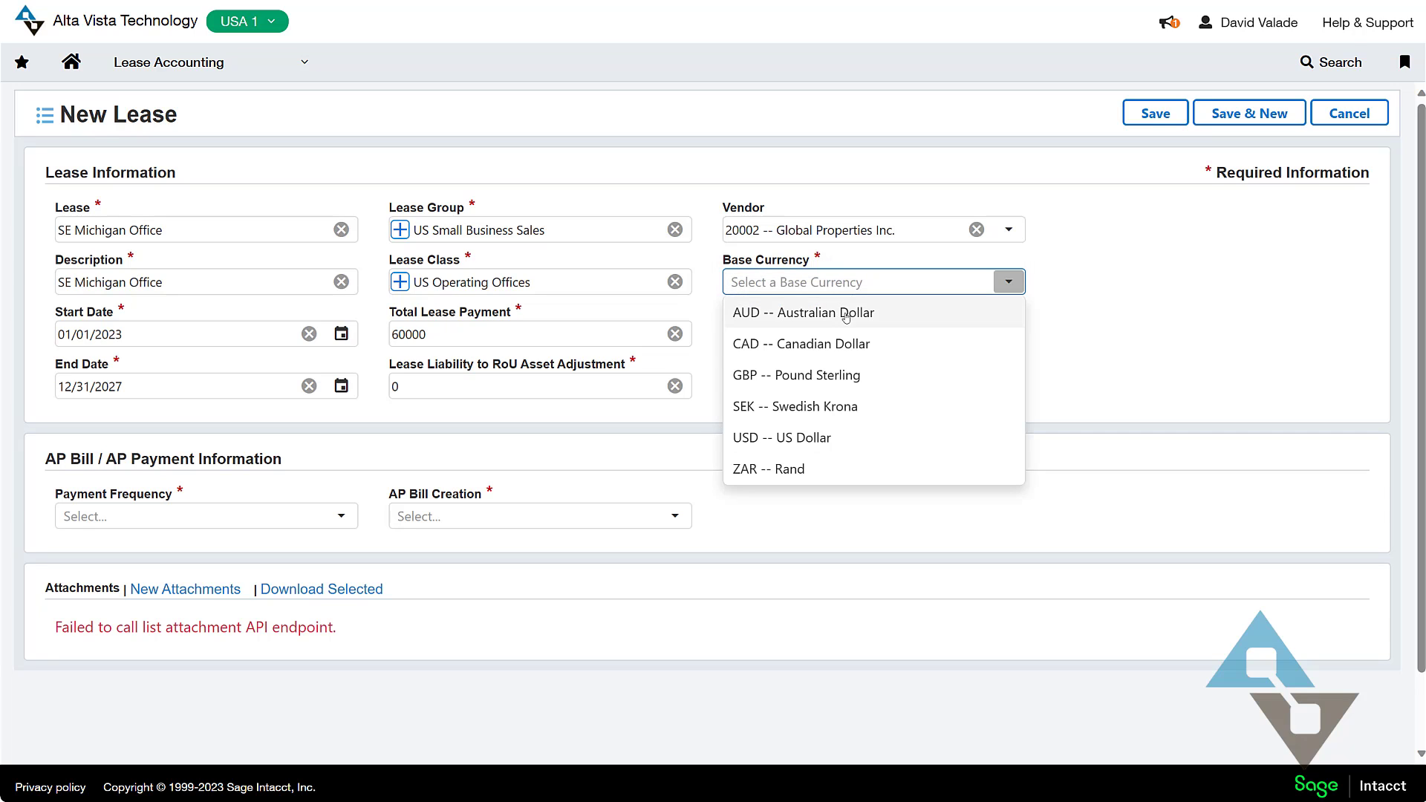
left_click(817, 449)
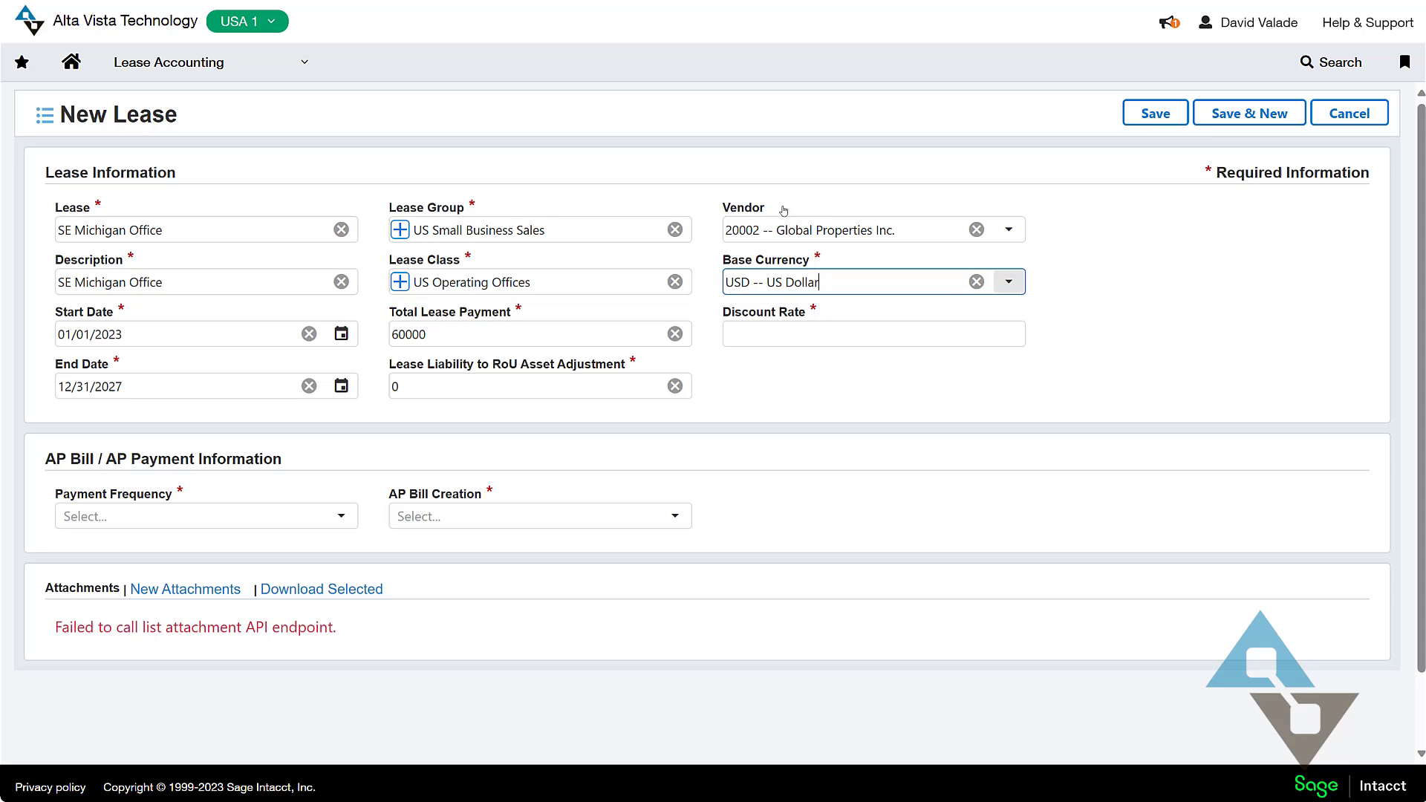
Check the January 2023 5-year rates on the Treasury's par yield curve page, and set the lease's discount rate to 3.74 %
left_click(809, 333)
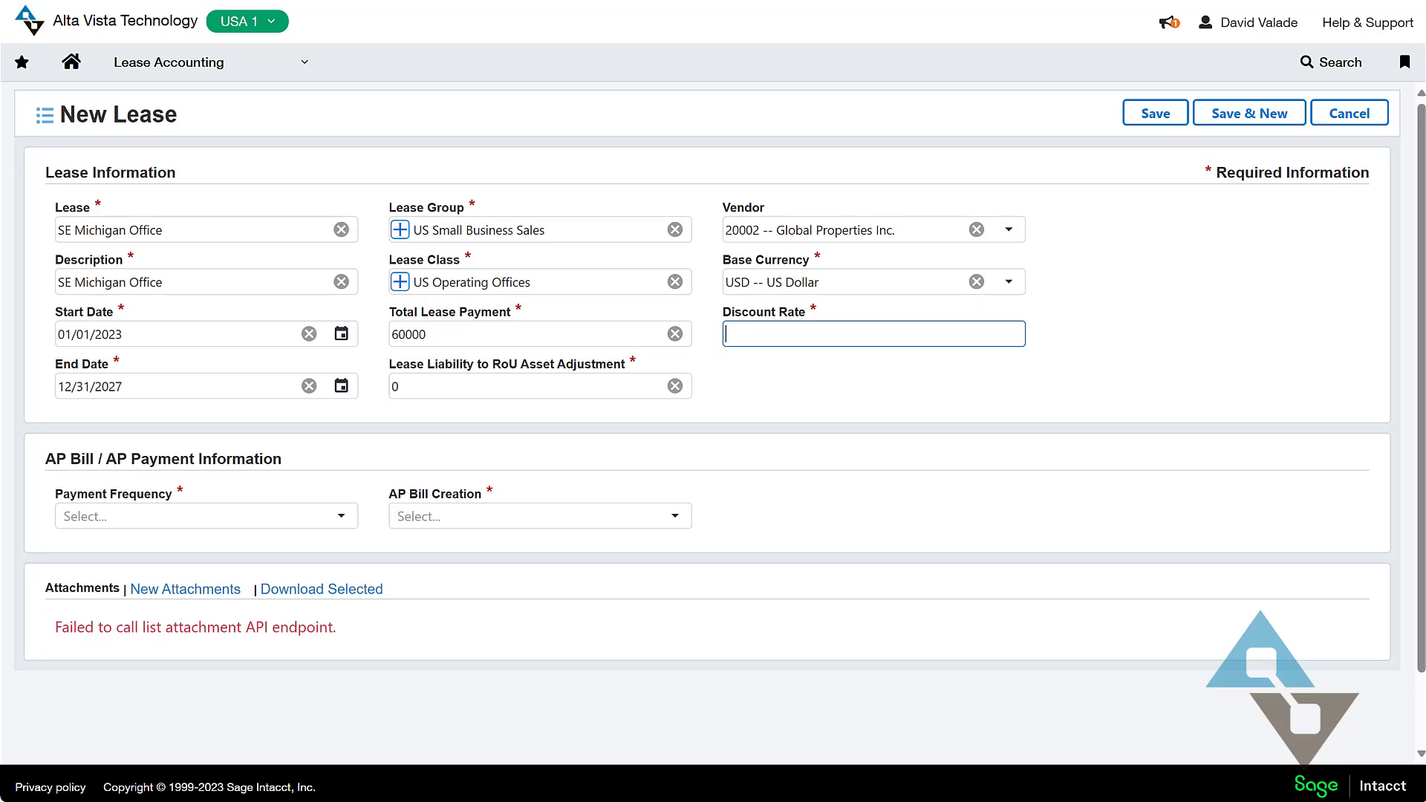
key("ctrl+Tab")
scroll(564, 118, "up", 20)
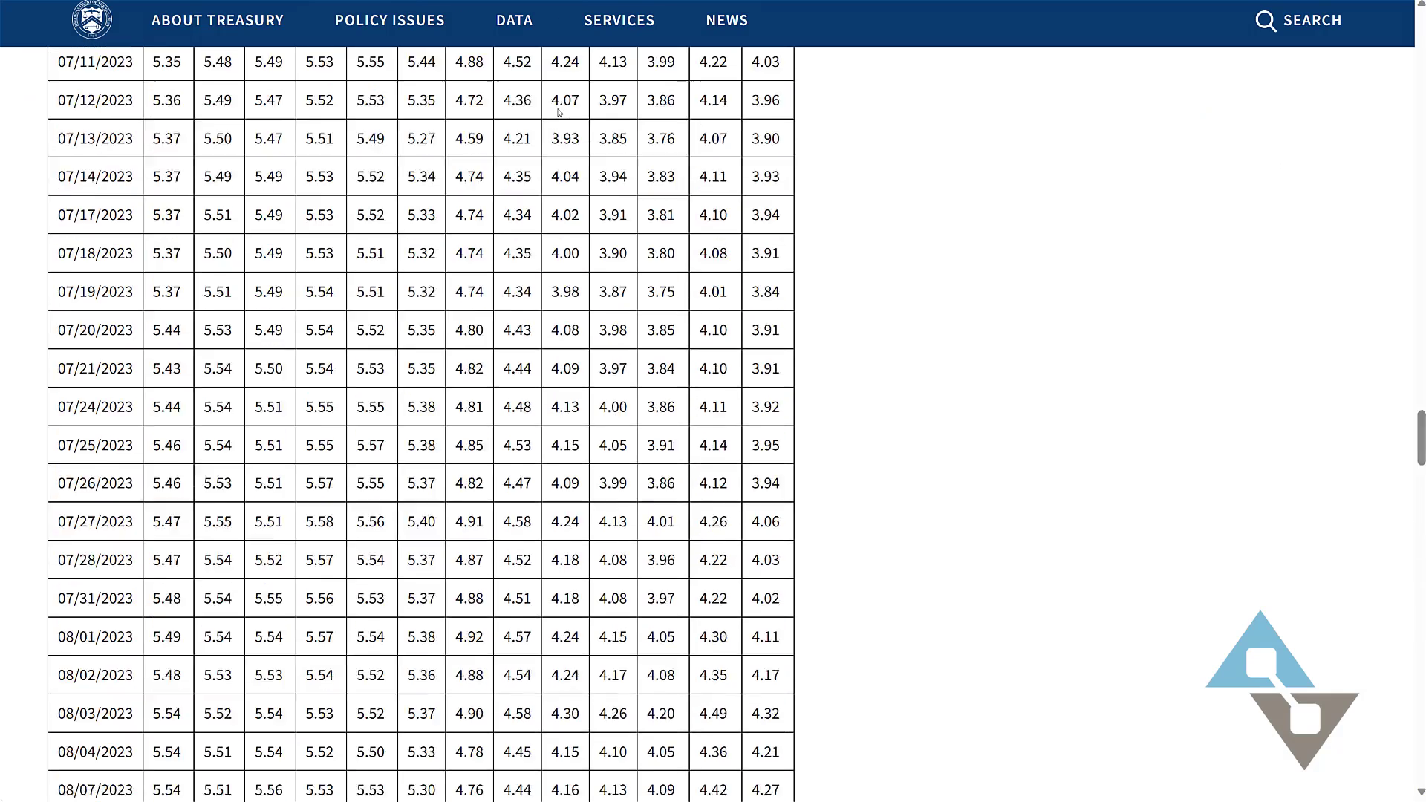
scroll(568, 130, "up", 20)
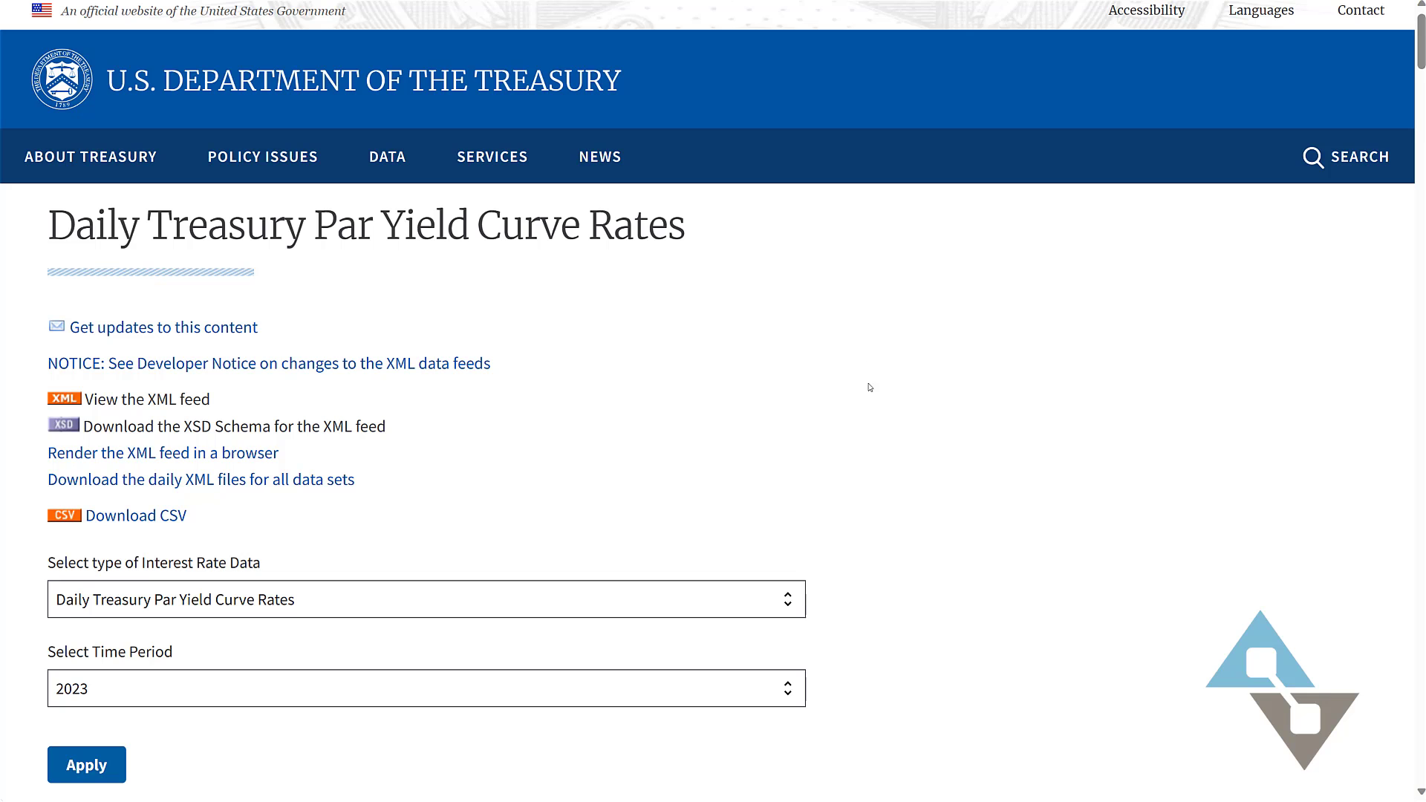
scroll(849, 459, "down", 14)
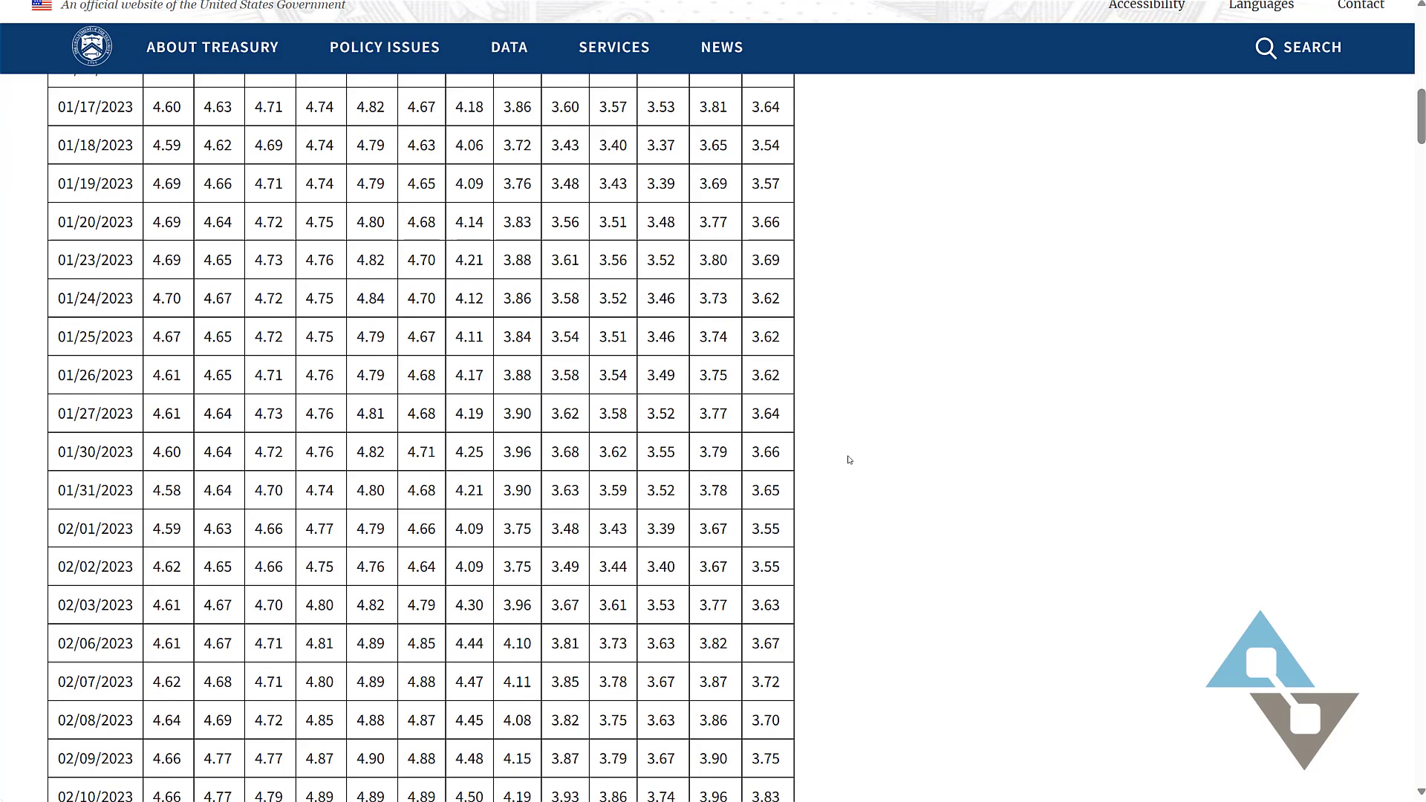
scroll(847, 458, "up", 10)
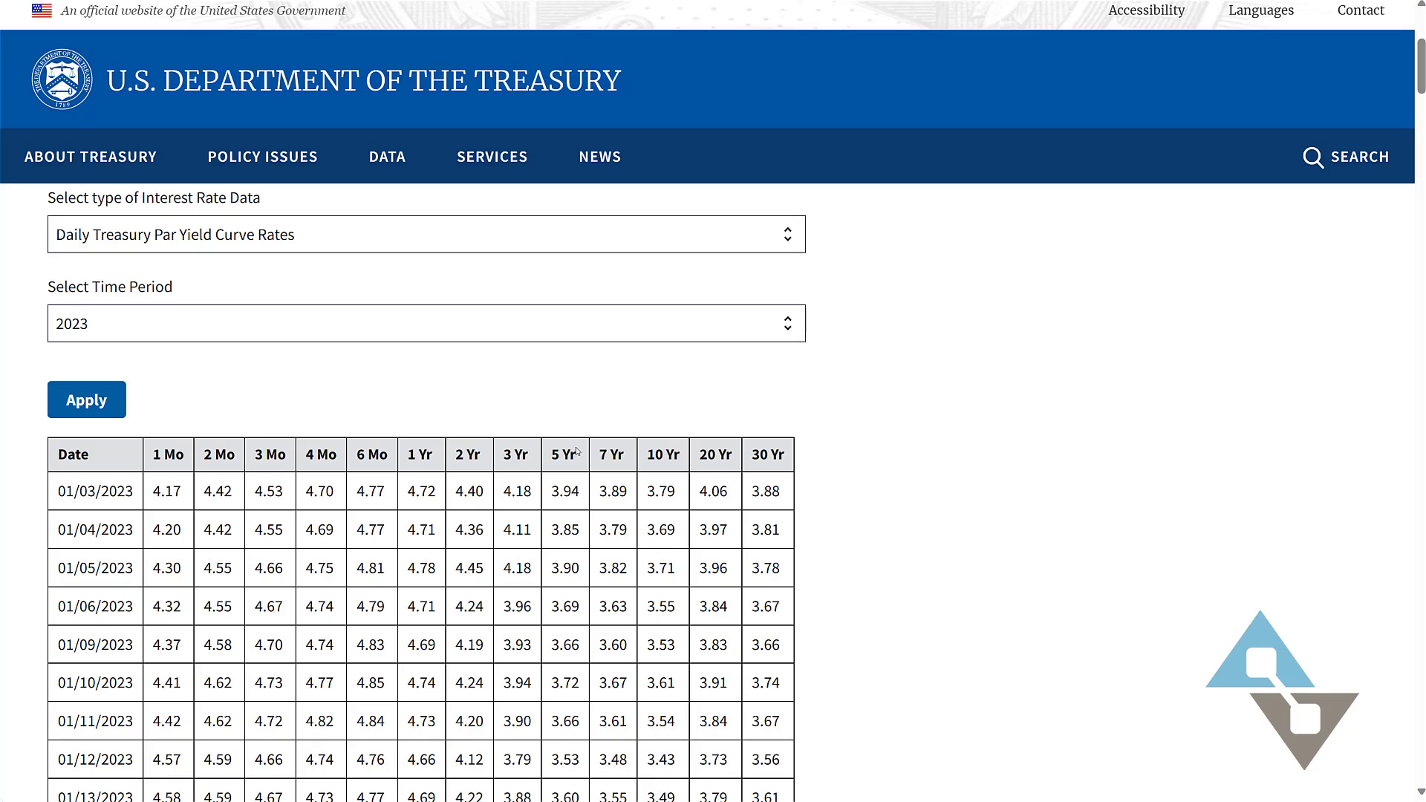
left_click_drag(579, 491, 546, 507)
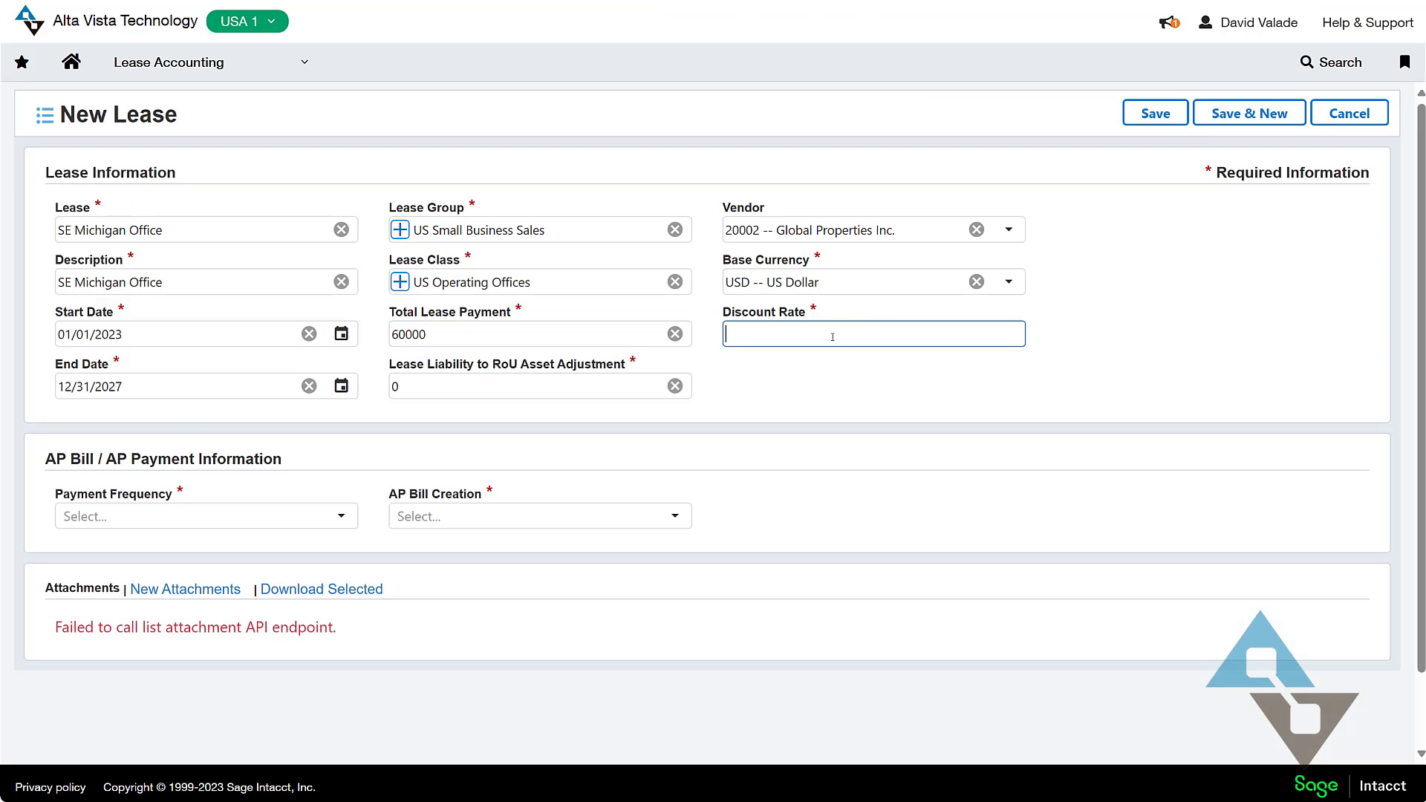
type("3.74")
Set payments to monthly on the last day of the month with AP bill creation based on terms, and save the lease
left_click(341, 517)
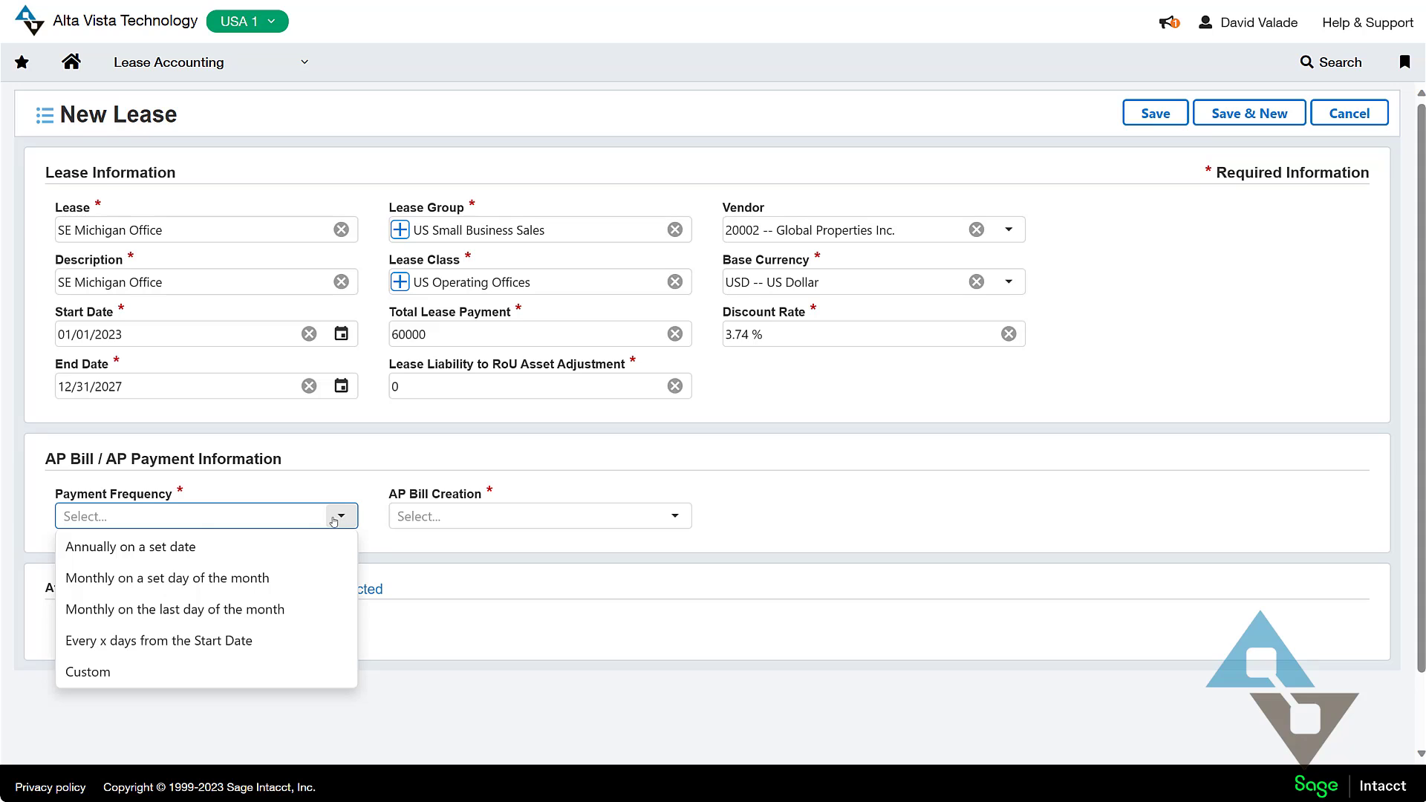
left_click(124, 617)
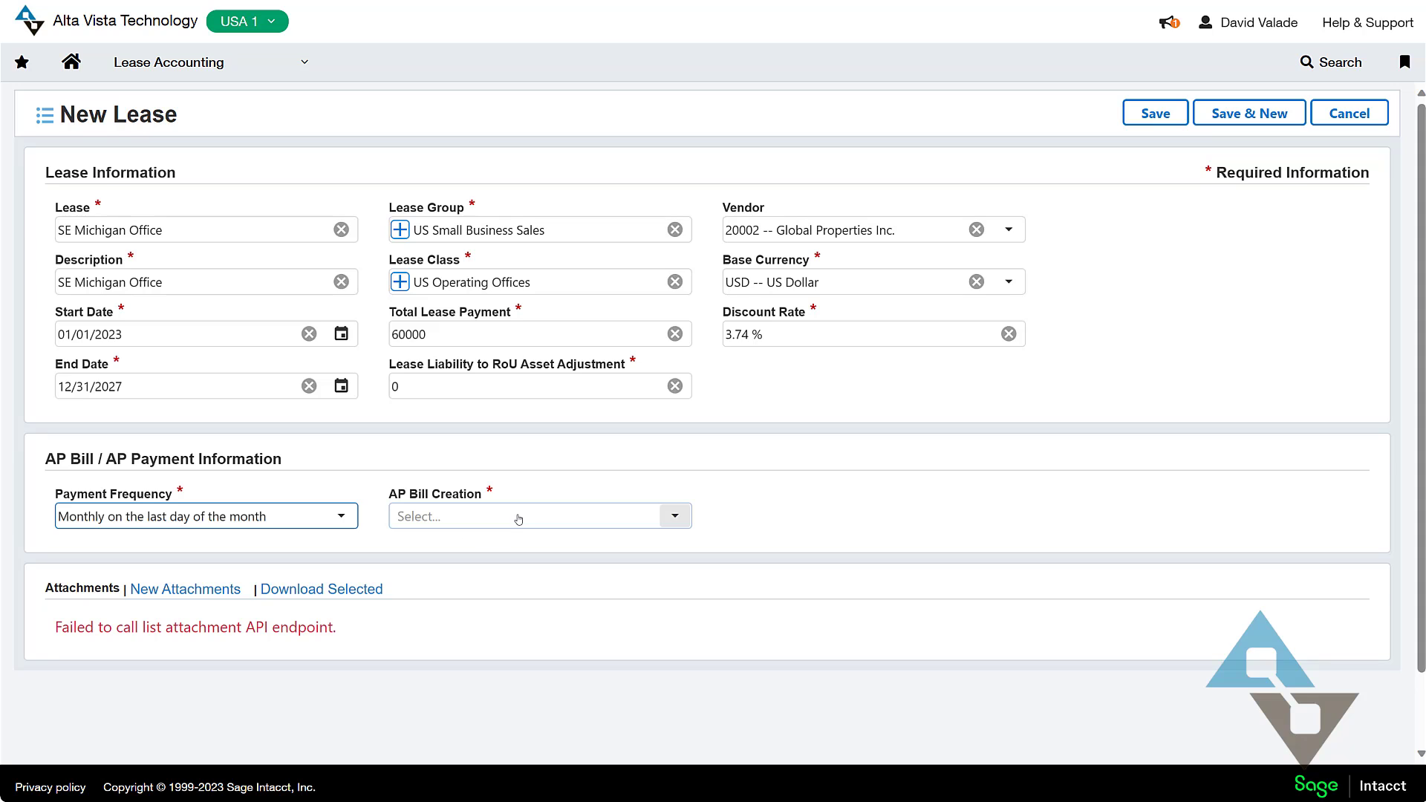
left_click(448, 528)
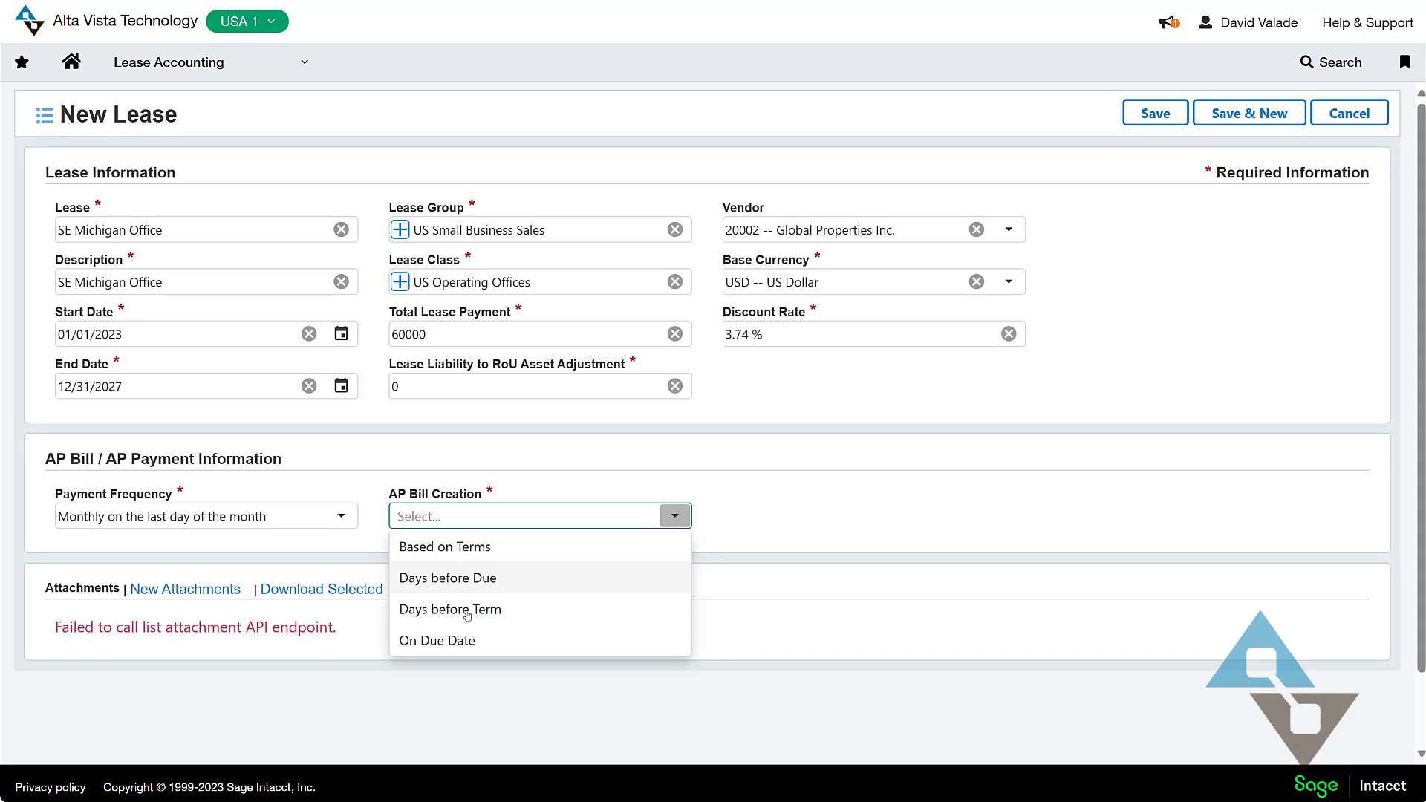
left_click(475, 556)
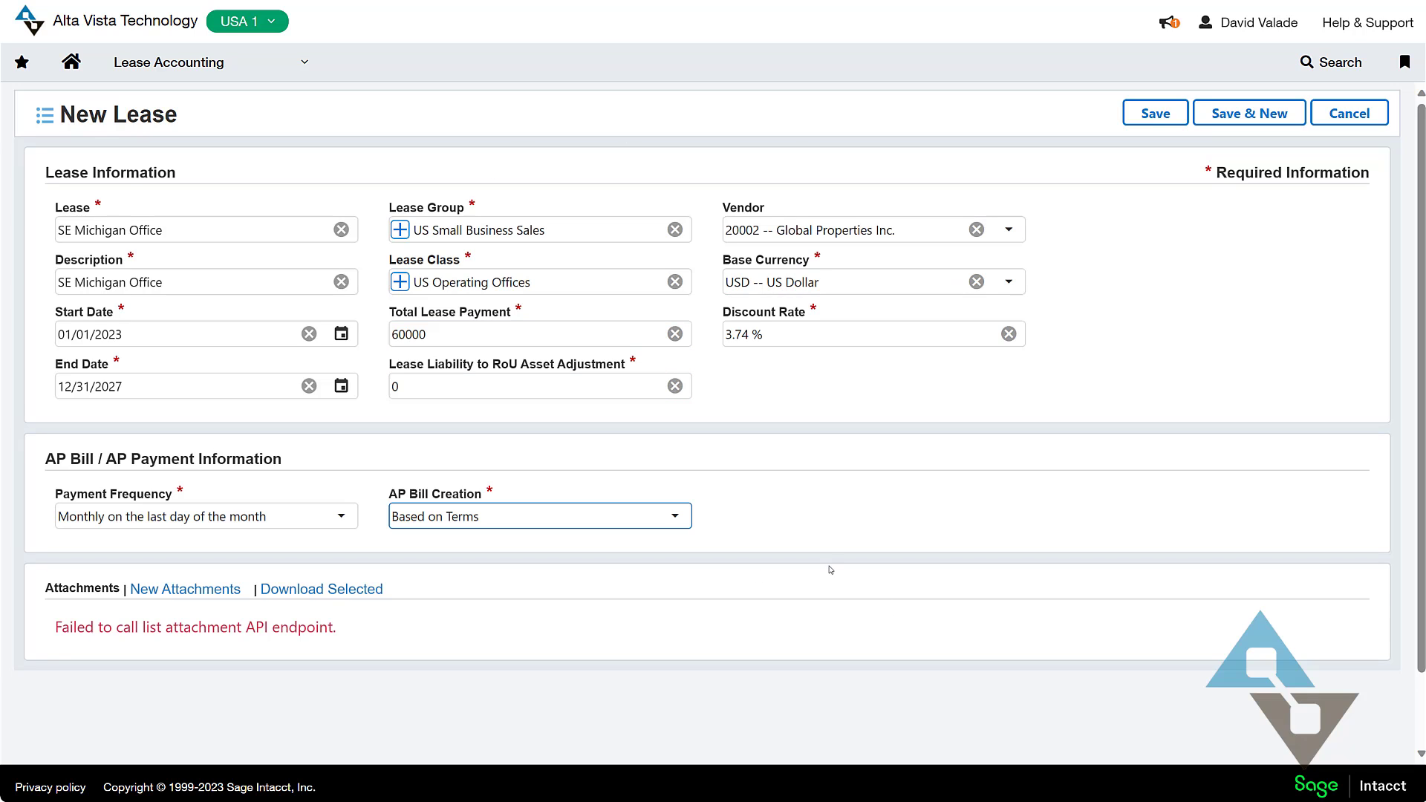
left_click(1159, 118)
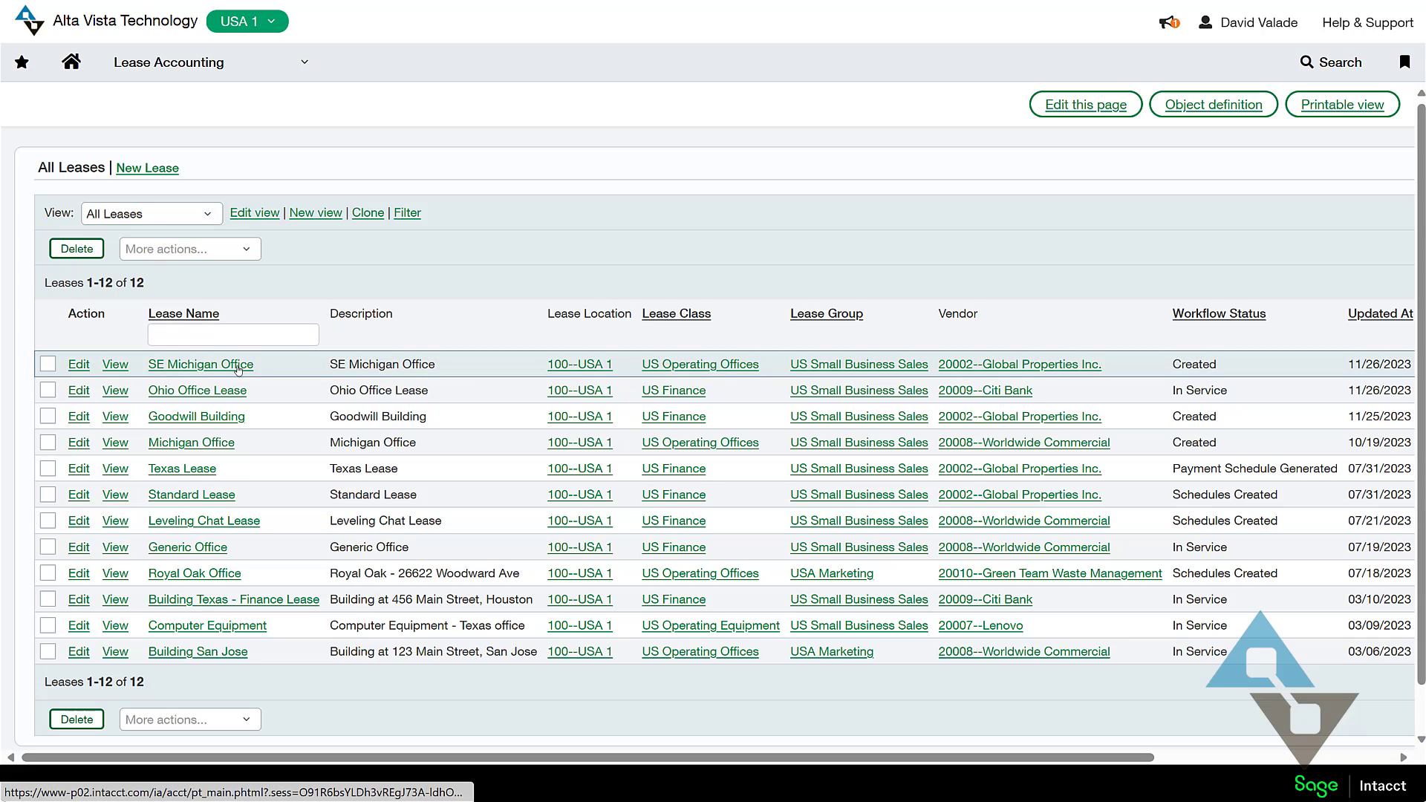
Open the SE Michigan Office lease and review its payment, lease and RoU asset schedules and its lease information
left_click(115, 365)
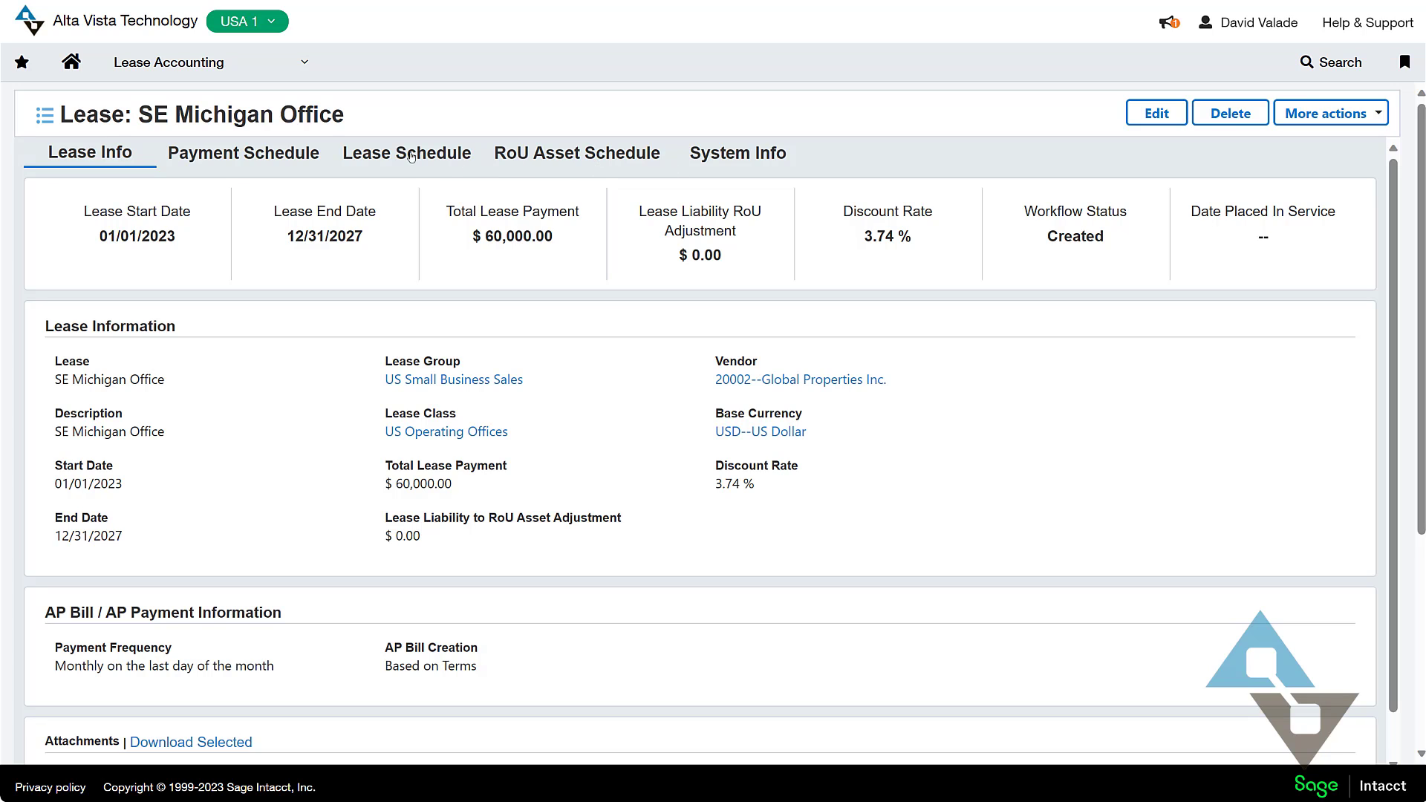
left_click(268, 153)
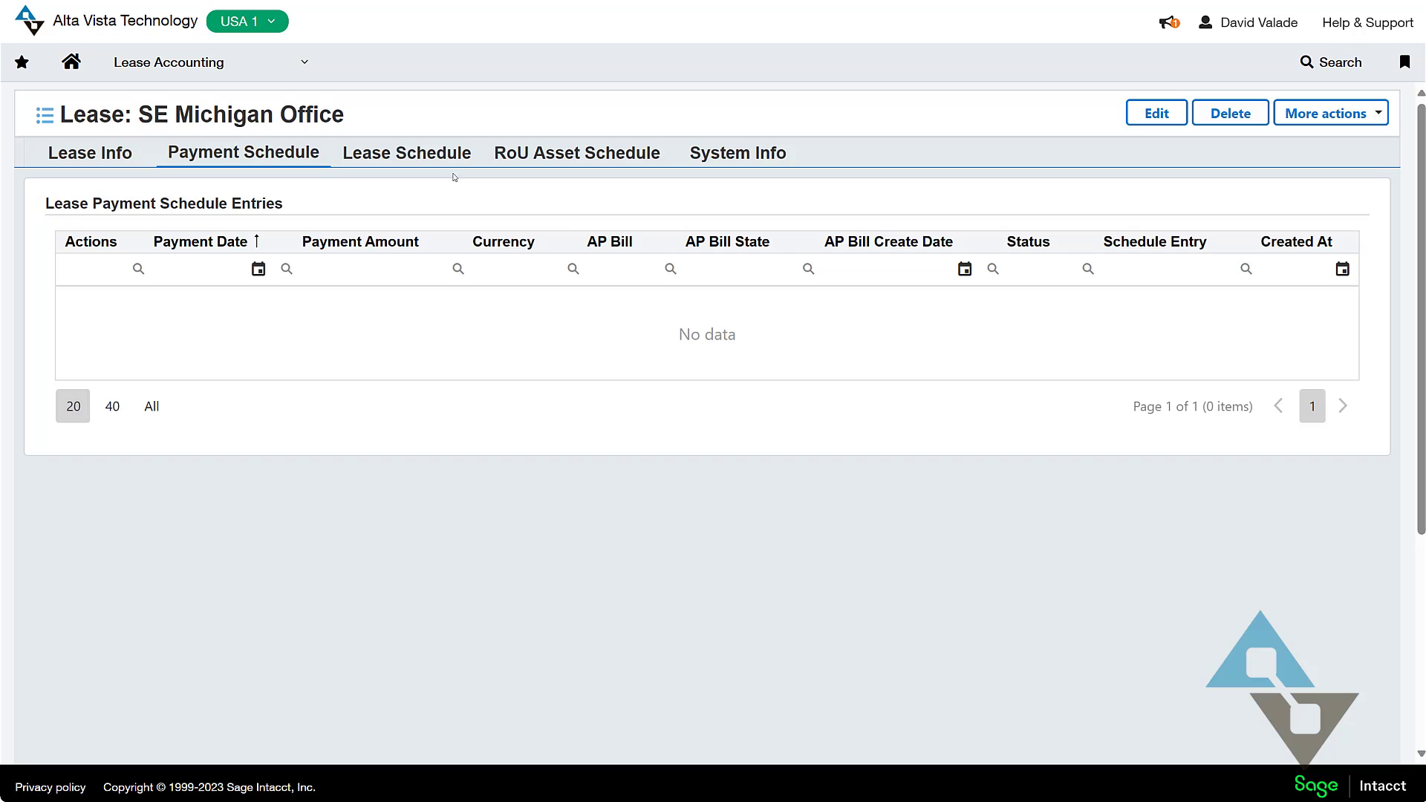
left_click(411, 159)
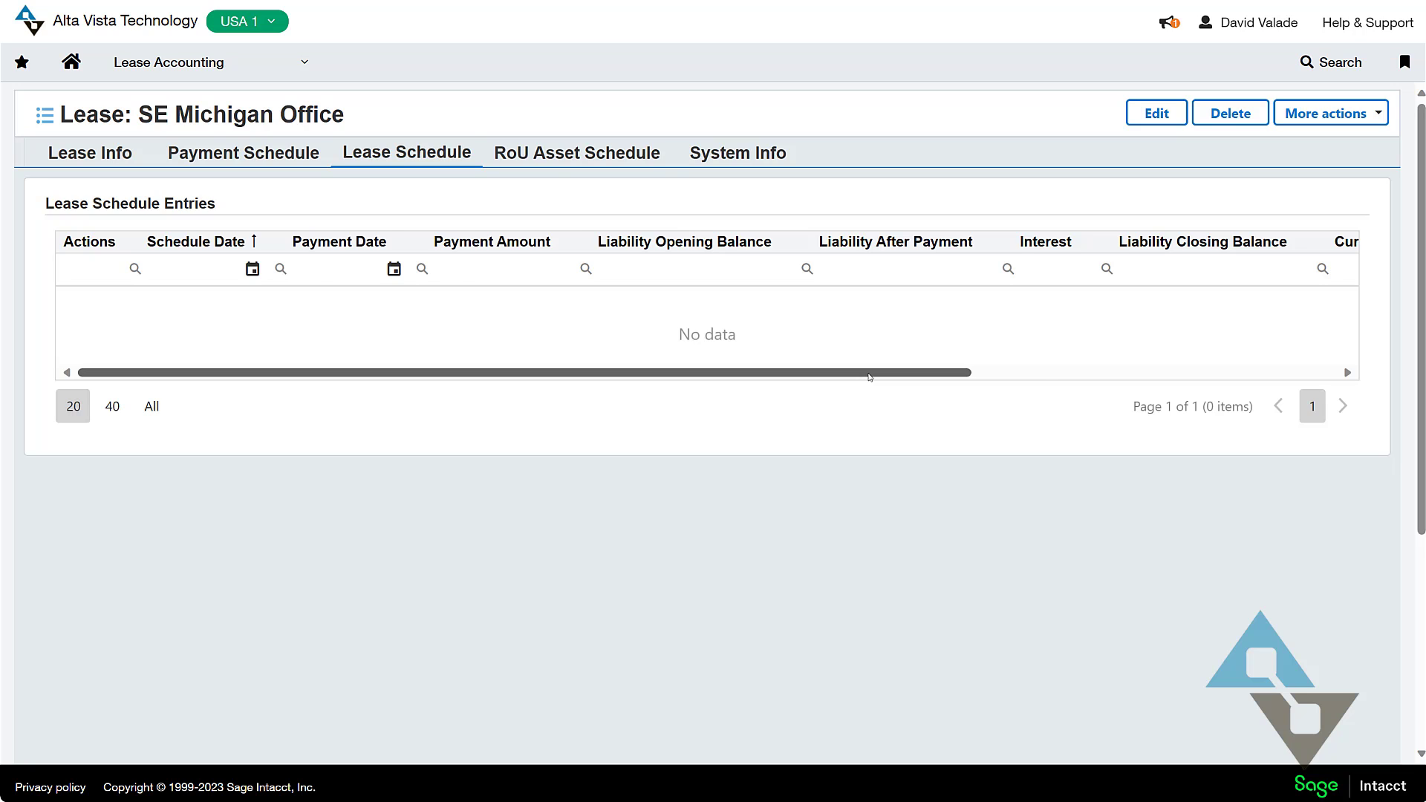
left_click(579, 153)
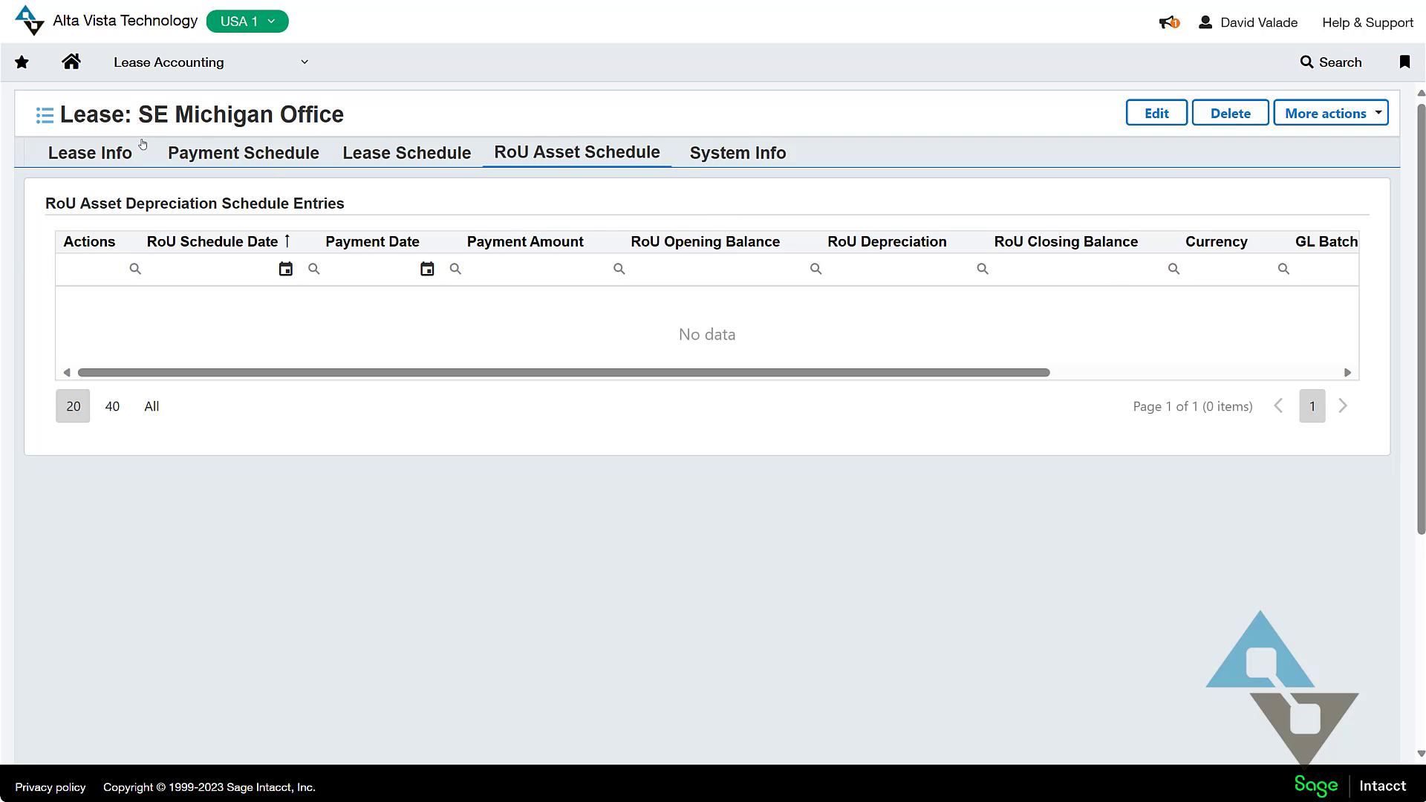
left_click(72, 152)
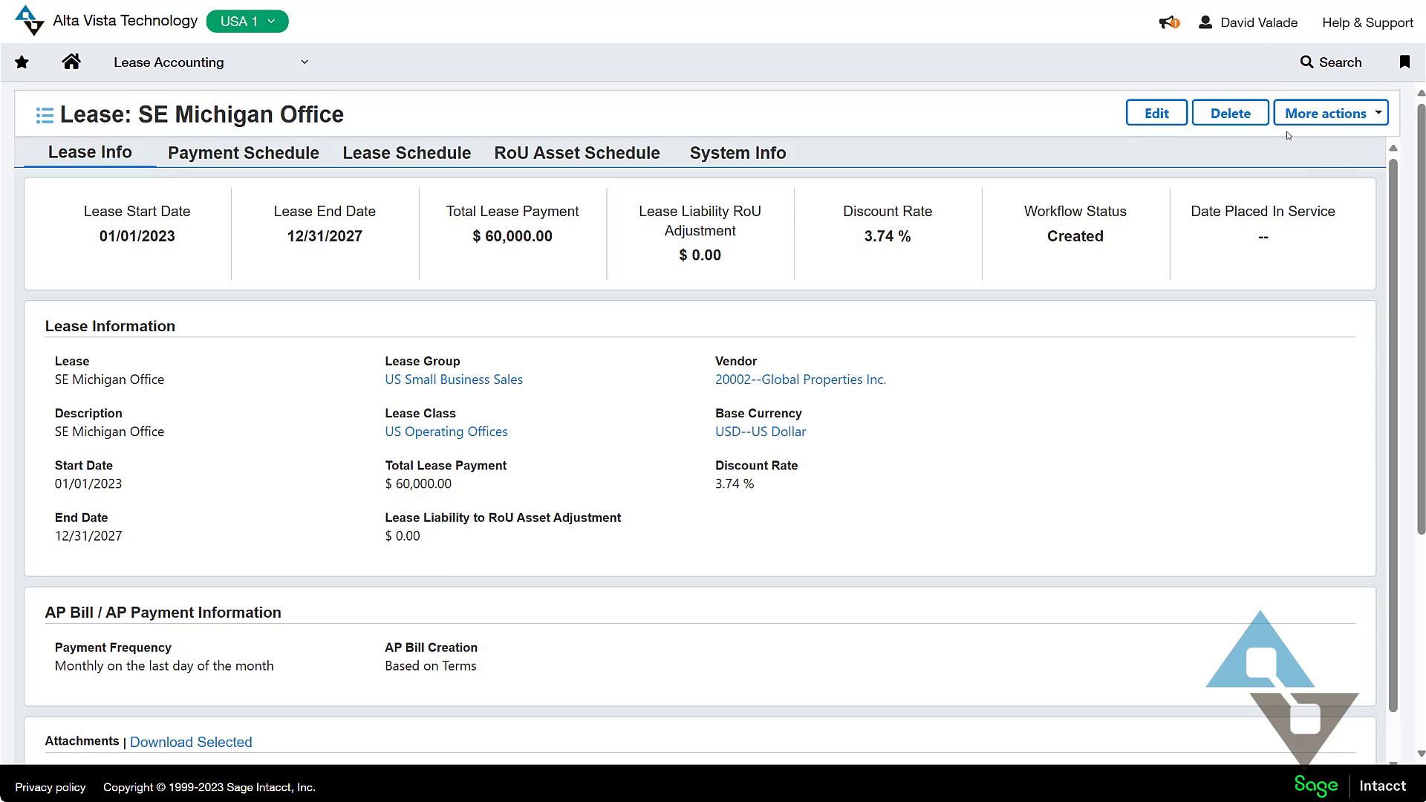
Generate the payment schedules for the SE Michigan Office lease
left_click(1323, 115)
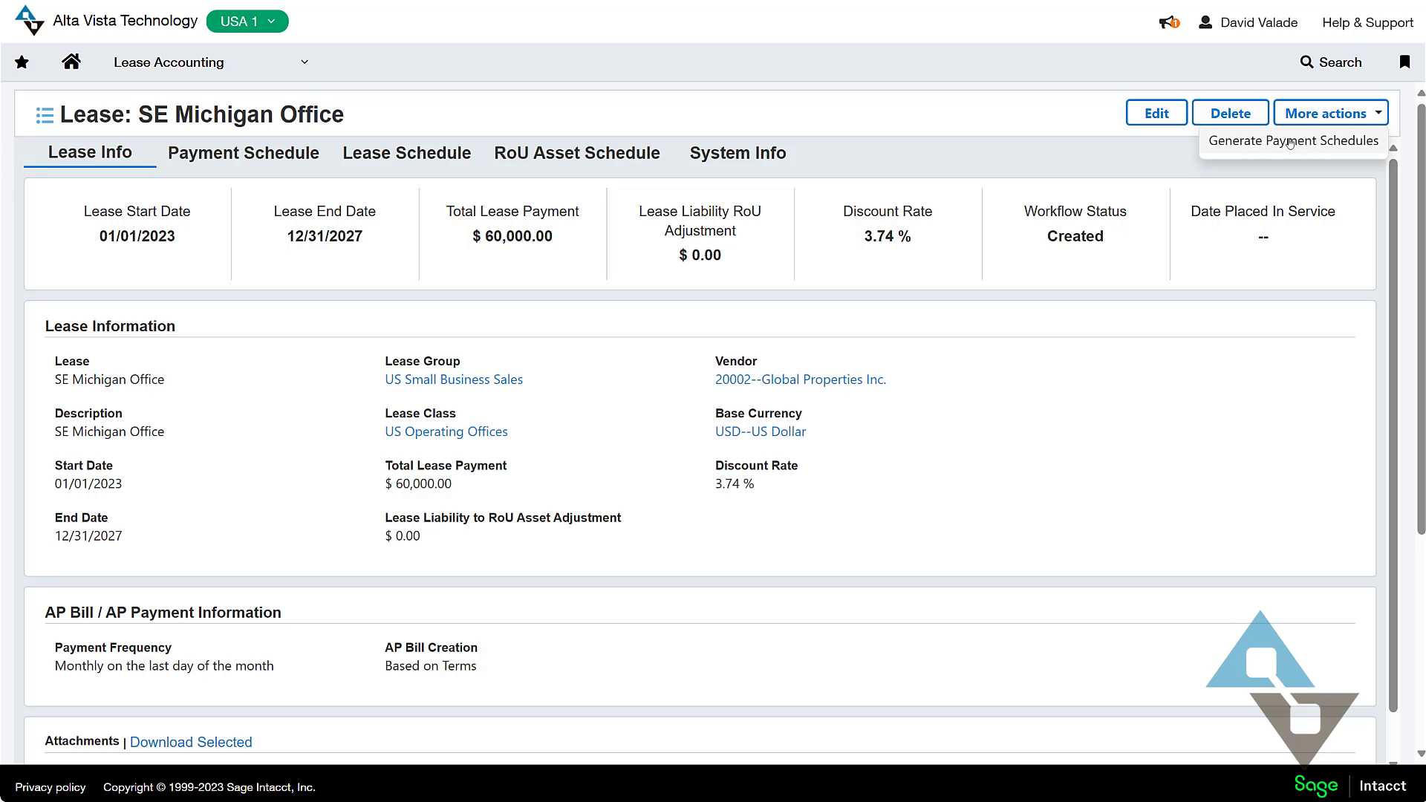
left_click(1291, 143)
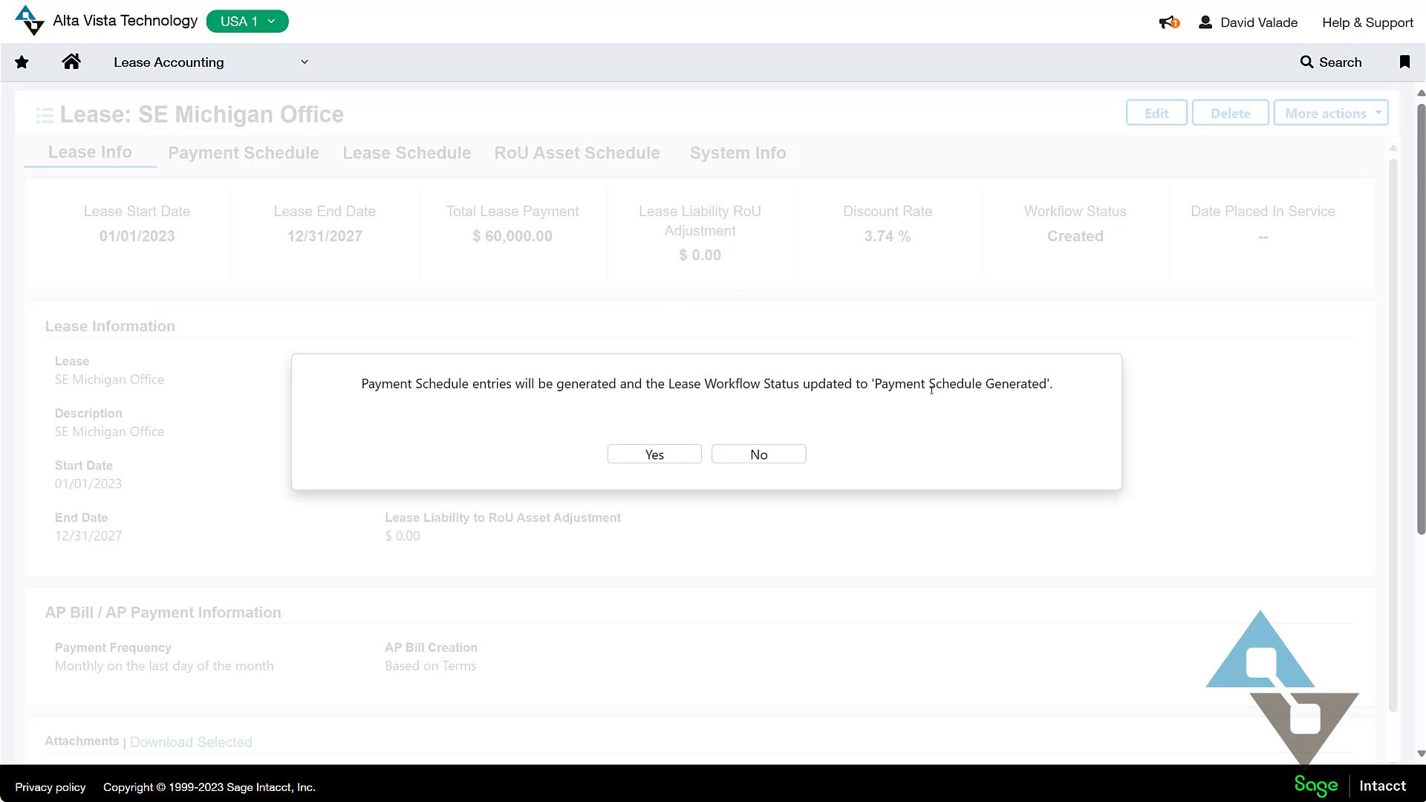
left_click(682, 456)
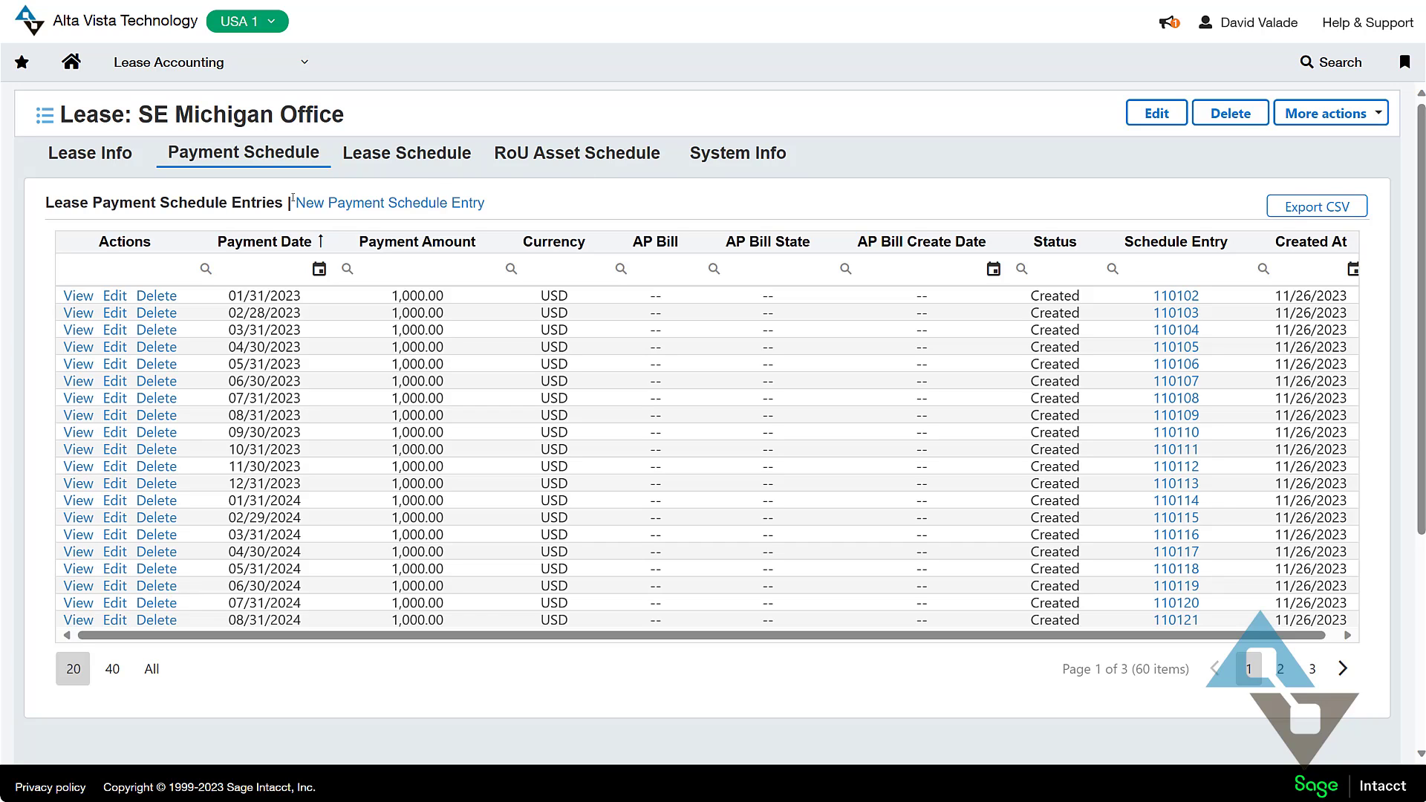
Check the lease and RoU asset schedules, and generate the lease and depreciation schedules for SE Michigan Office
left_click(402, 161)
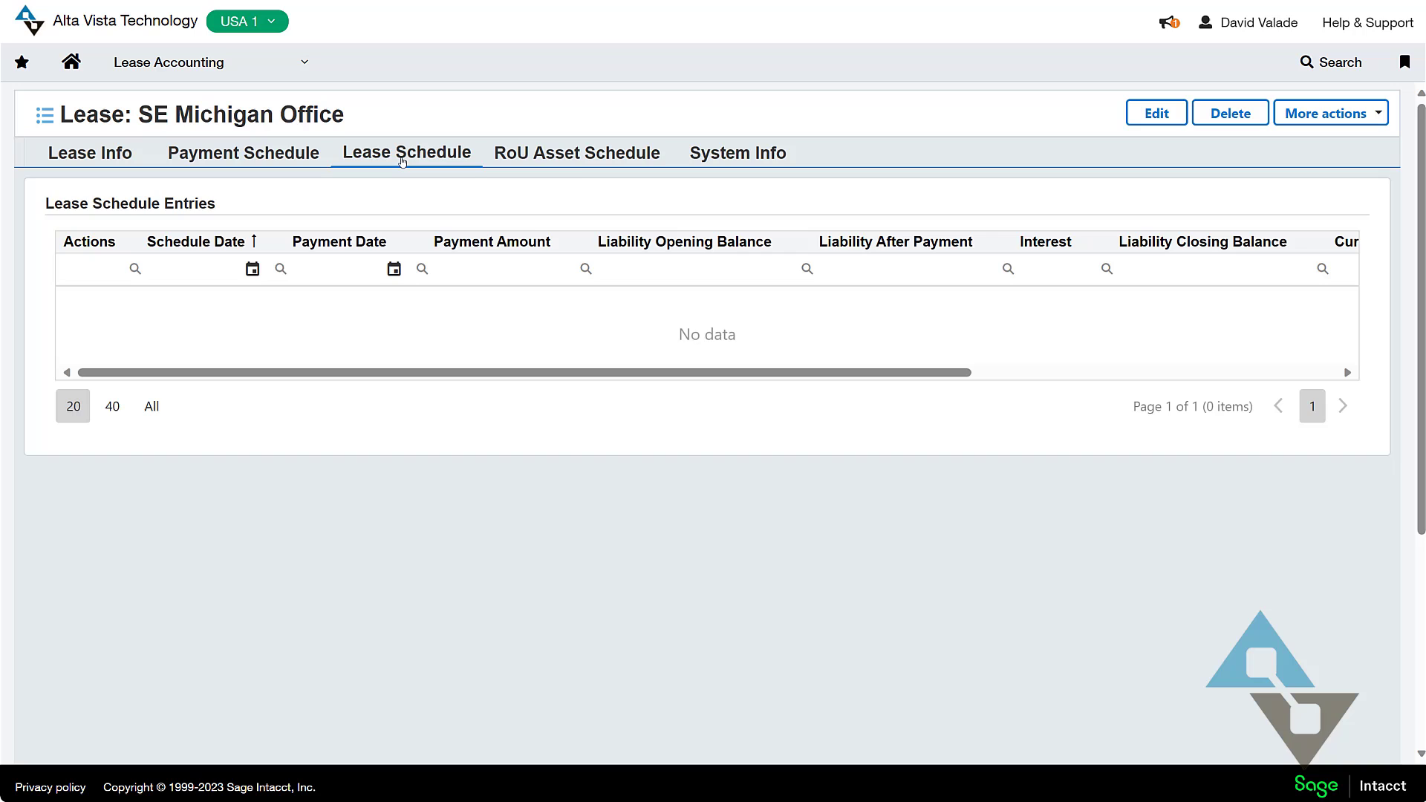
left_click(578, 156)
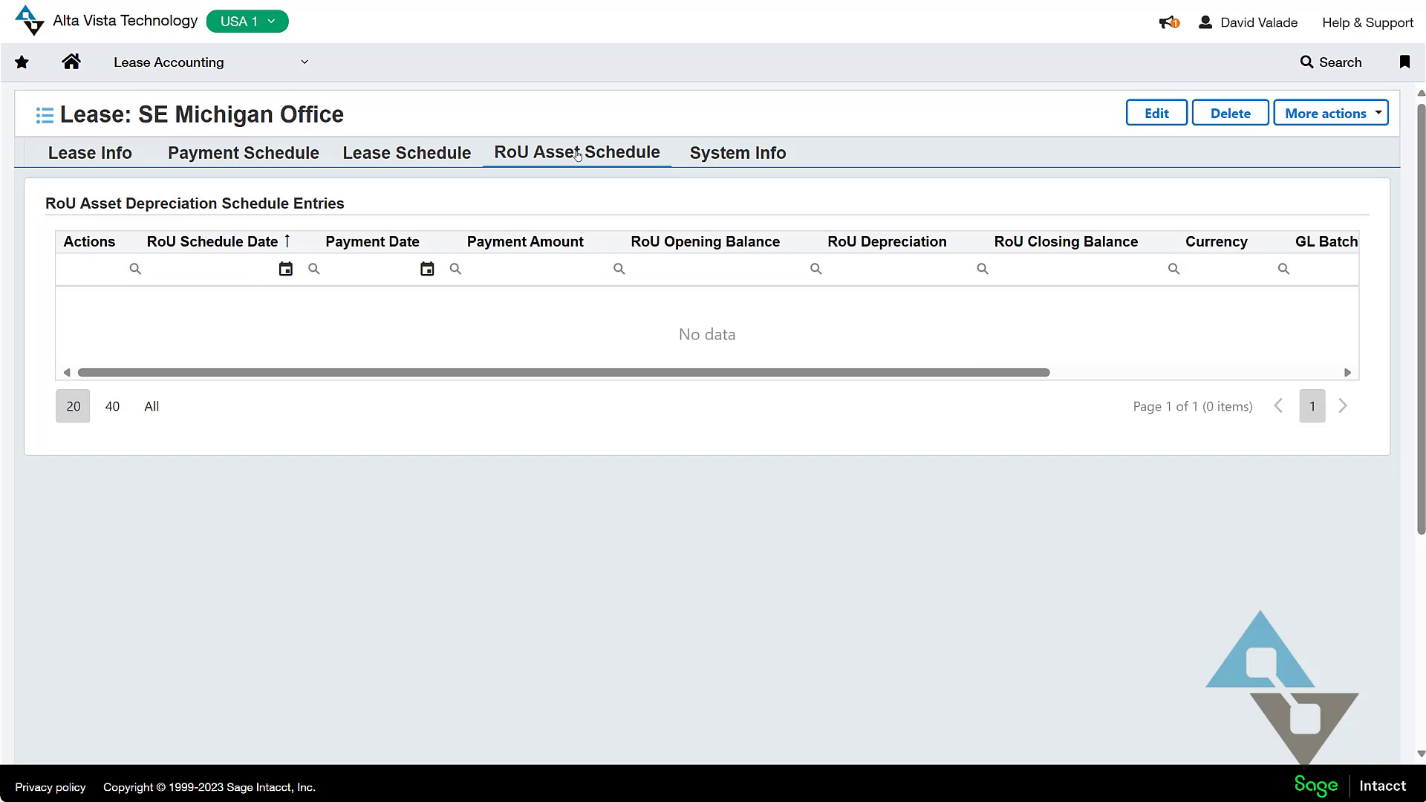
left_click(1358, 117)
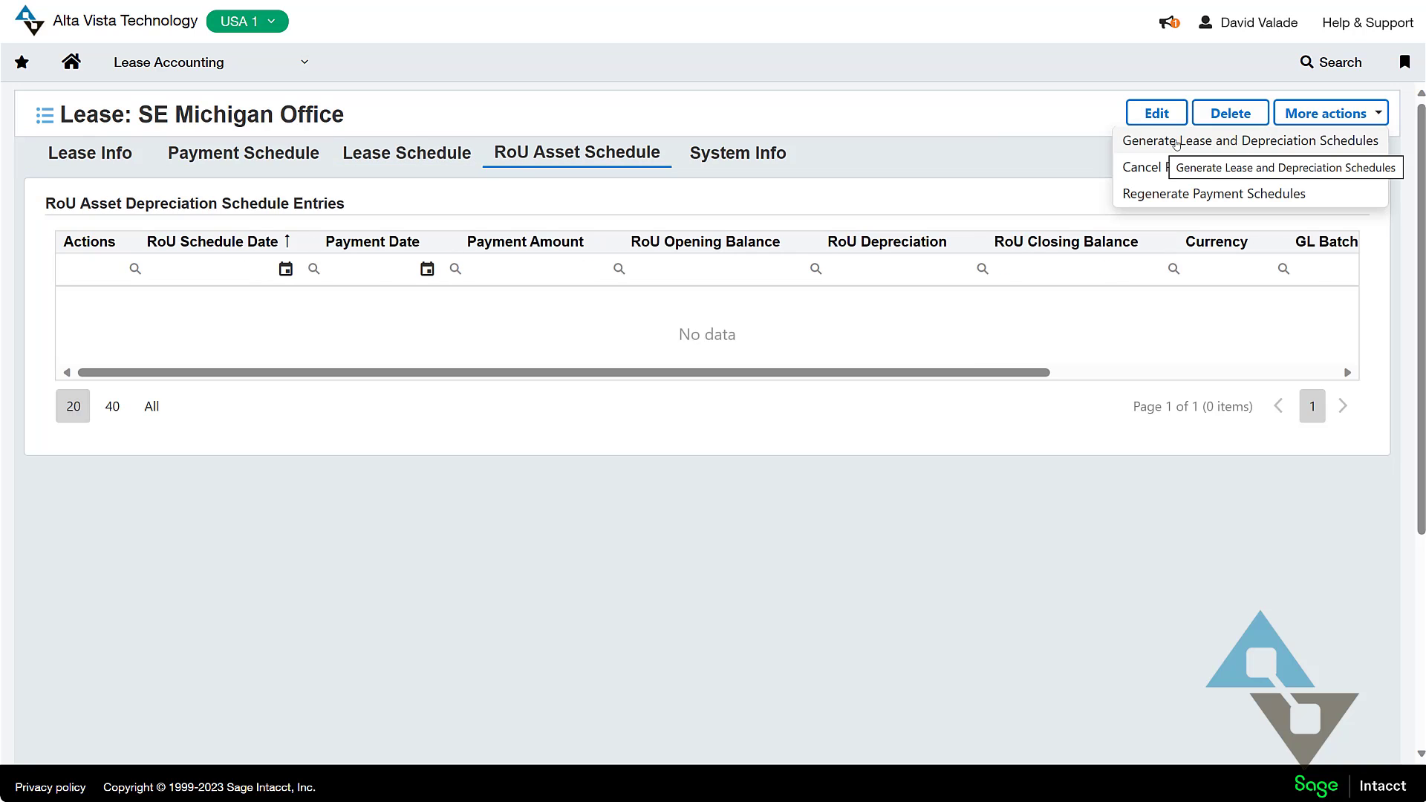
left_click(1293, 141)
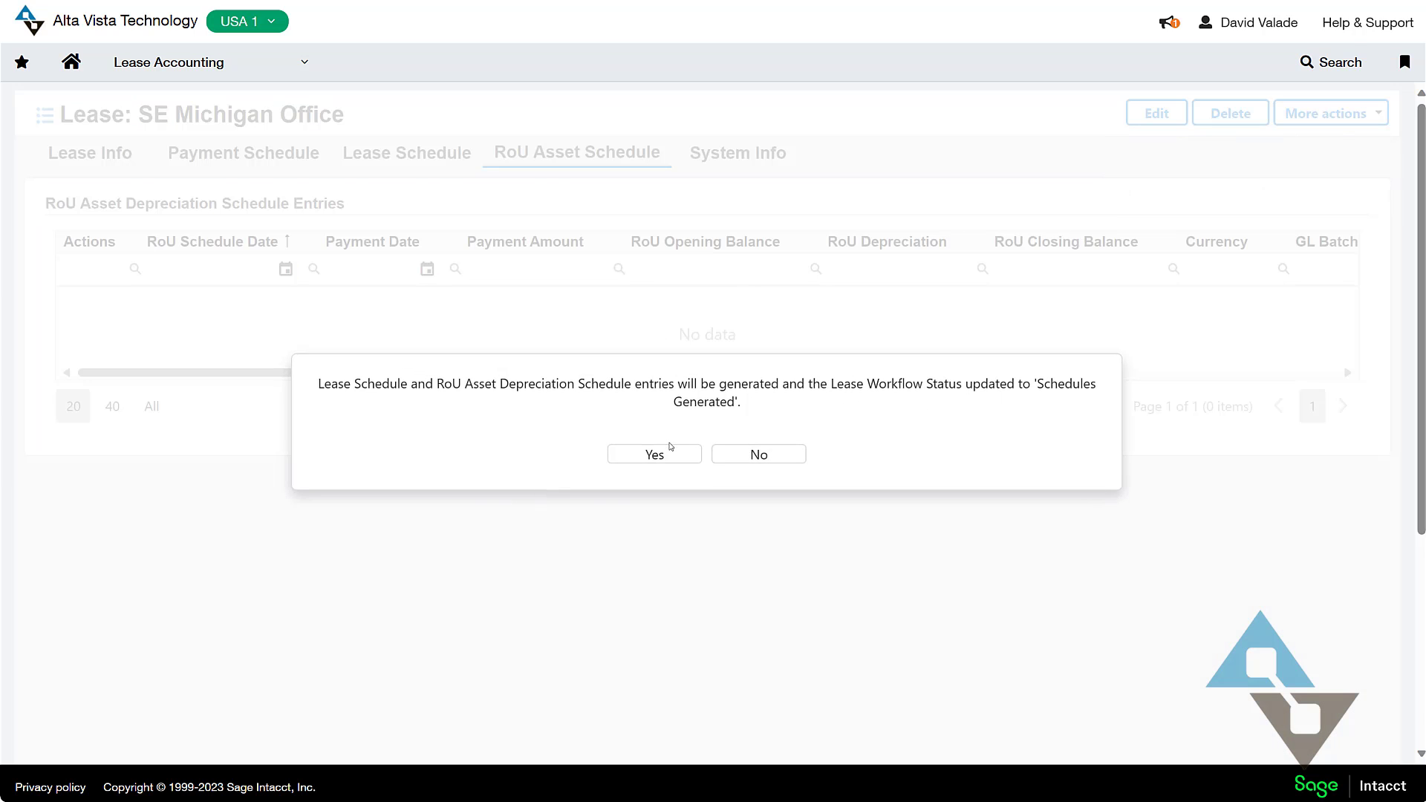
left_click(662, 461)
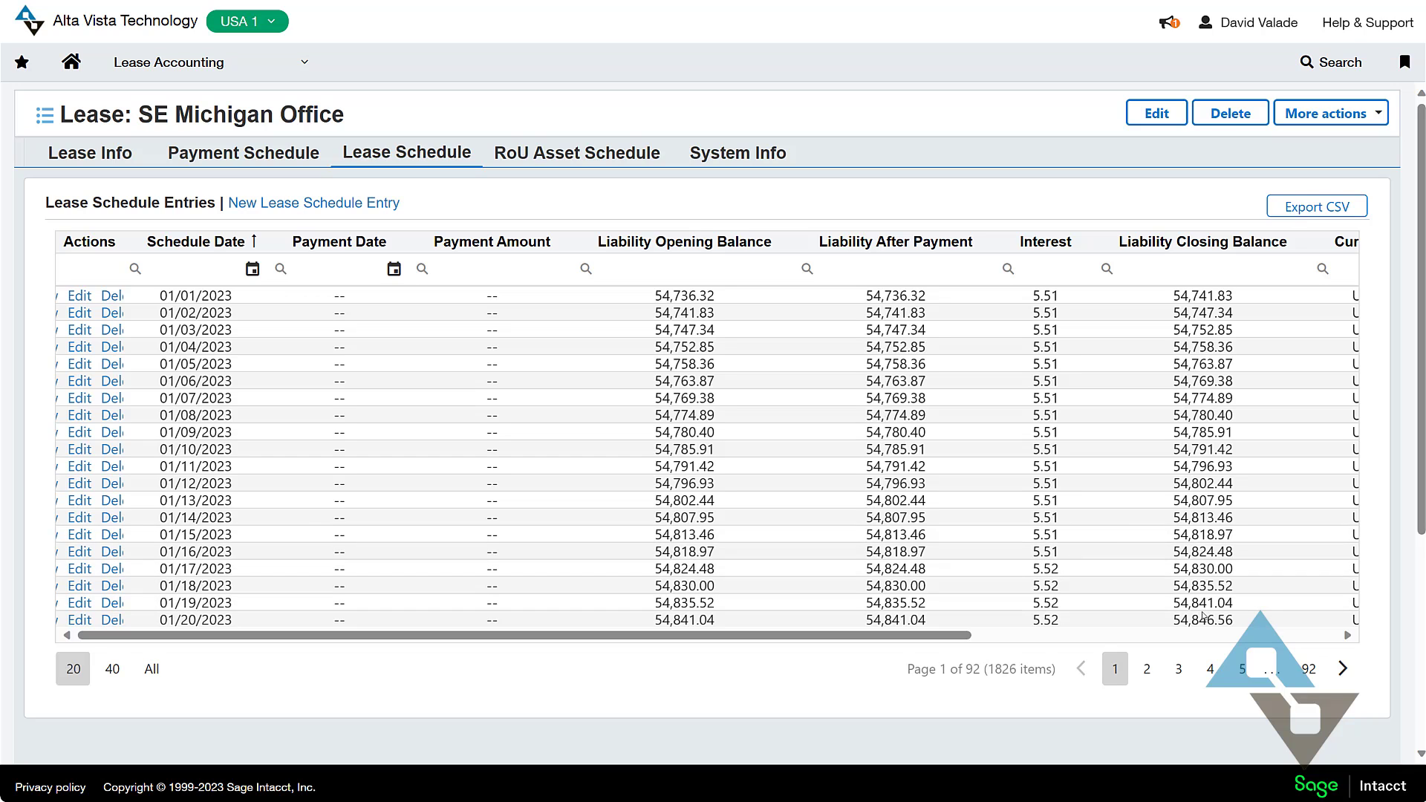
Review the last page of lease schedule entries, the RoU asset depreciation entries and the lease's workflow status
left_click(1308, 669)
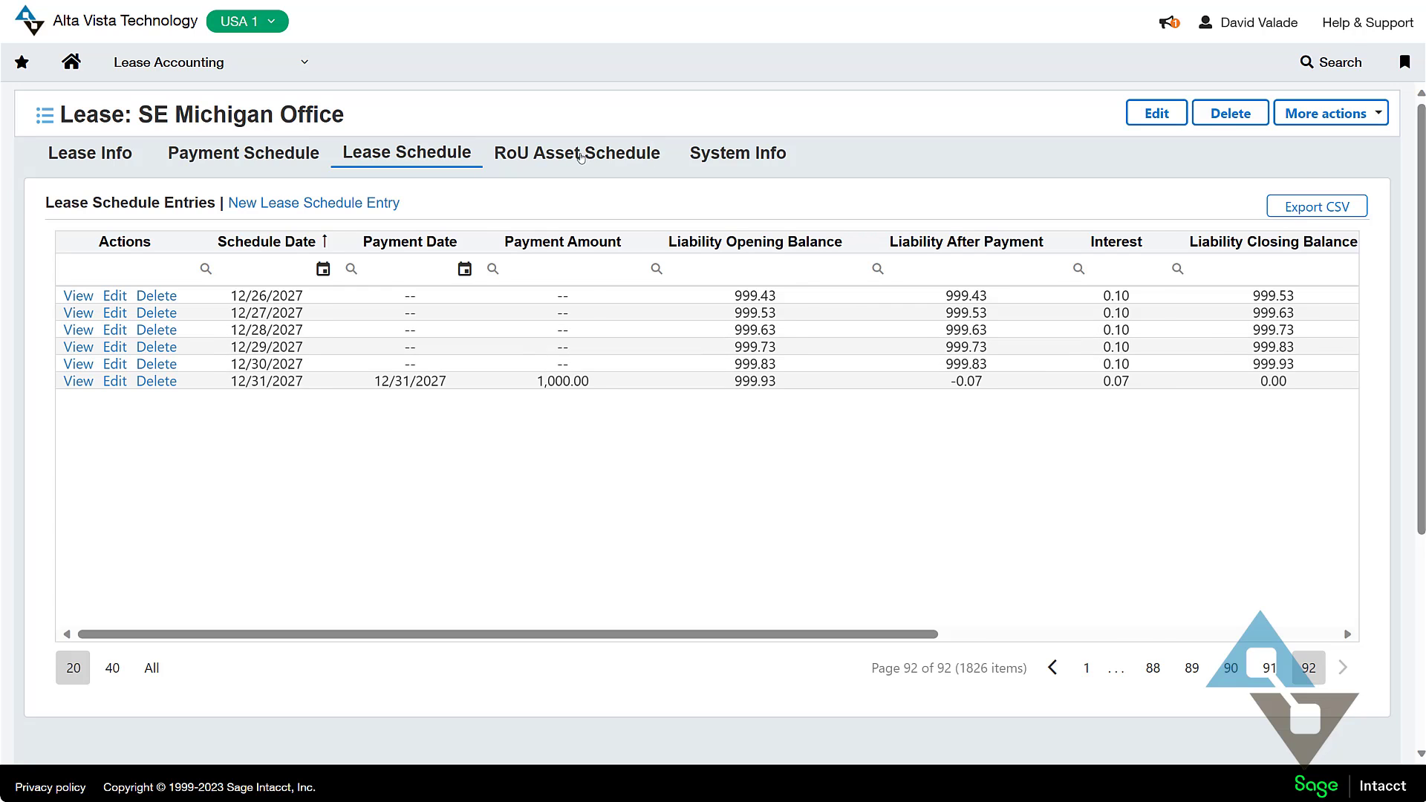
left_click(580, 156)
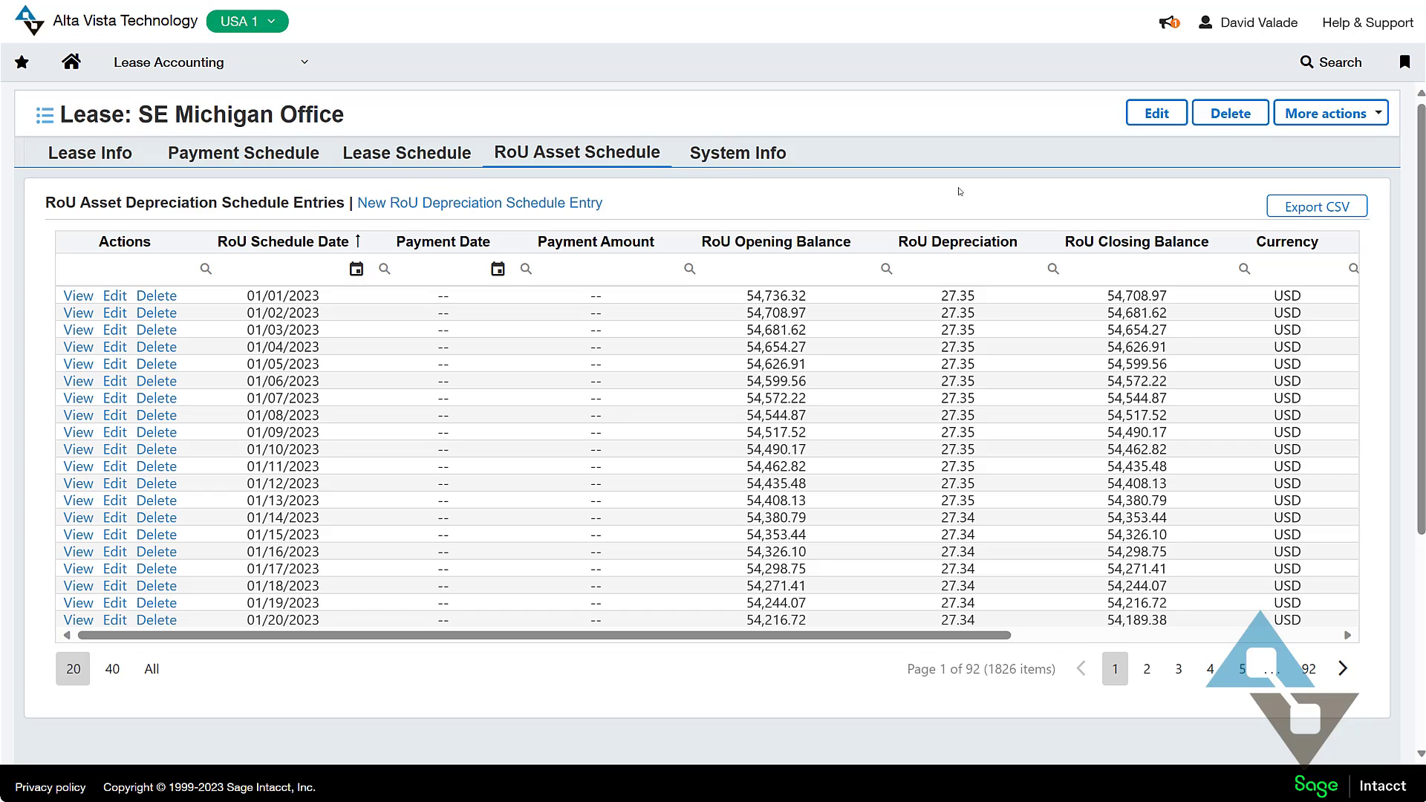
left_click(141, 160)
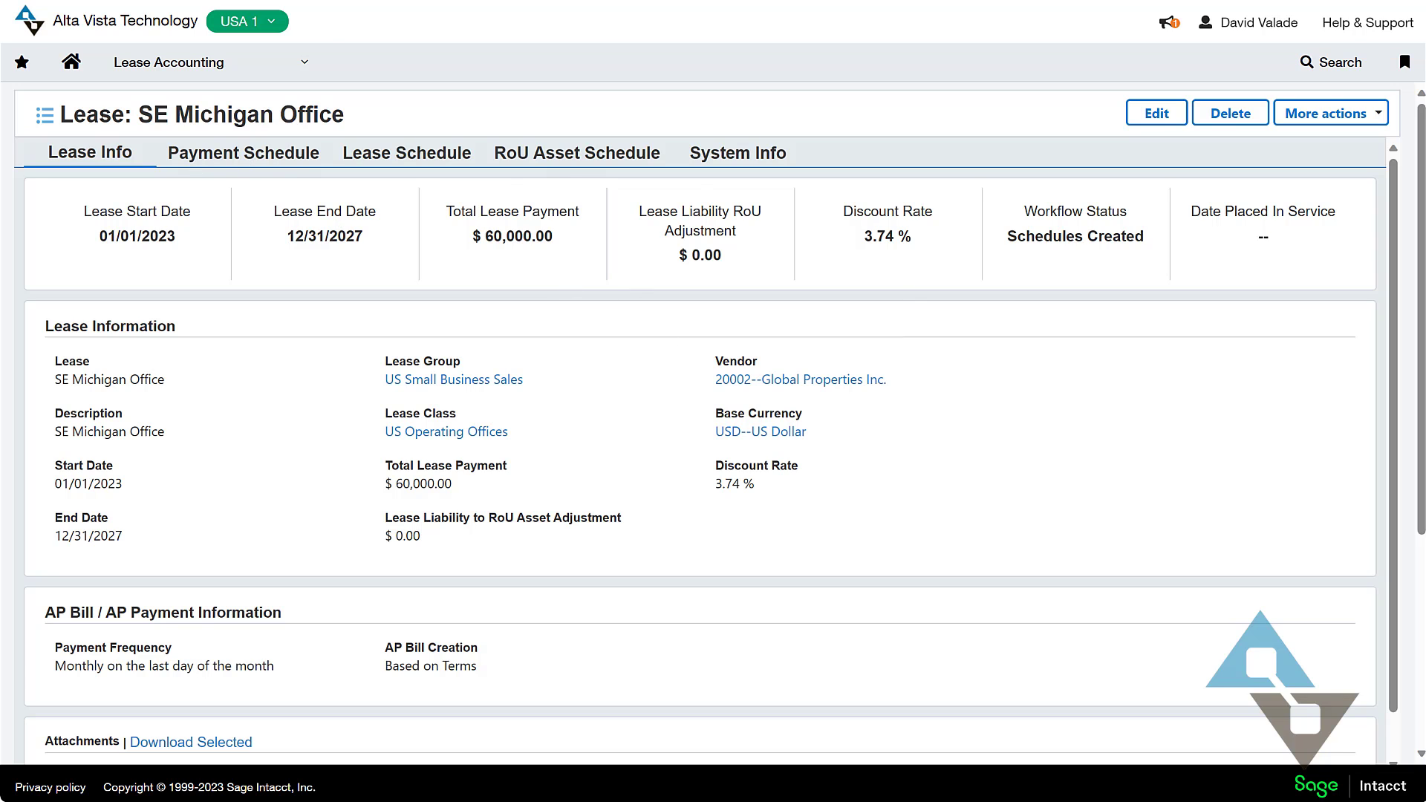
Open the Computer Equipment lease from the list of all leases and view its payment schedule
left_click(151, 78)
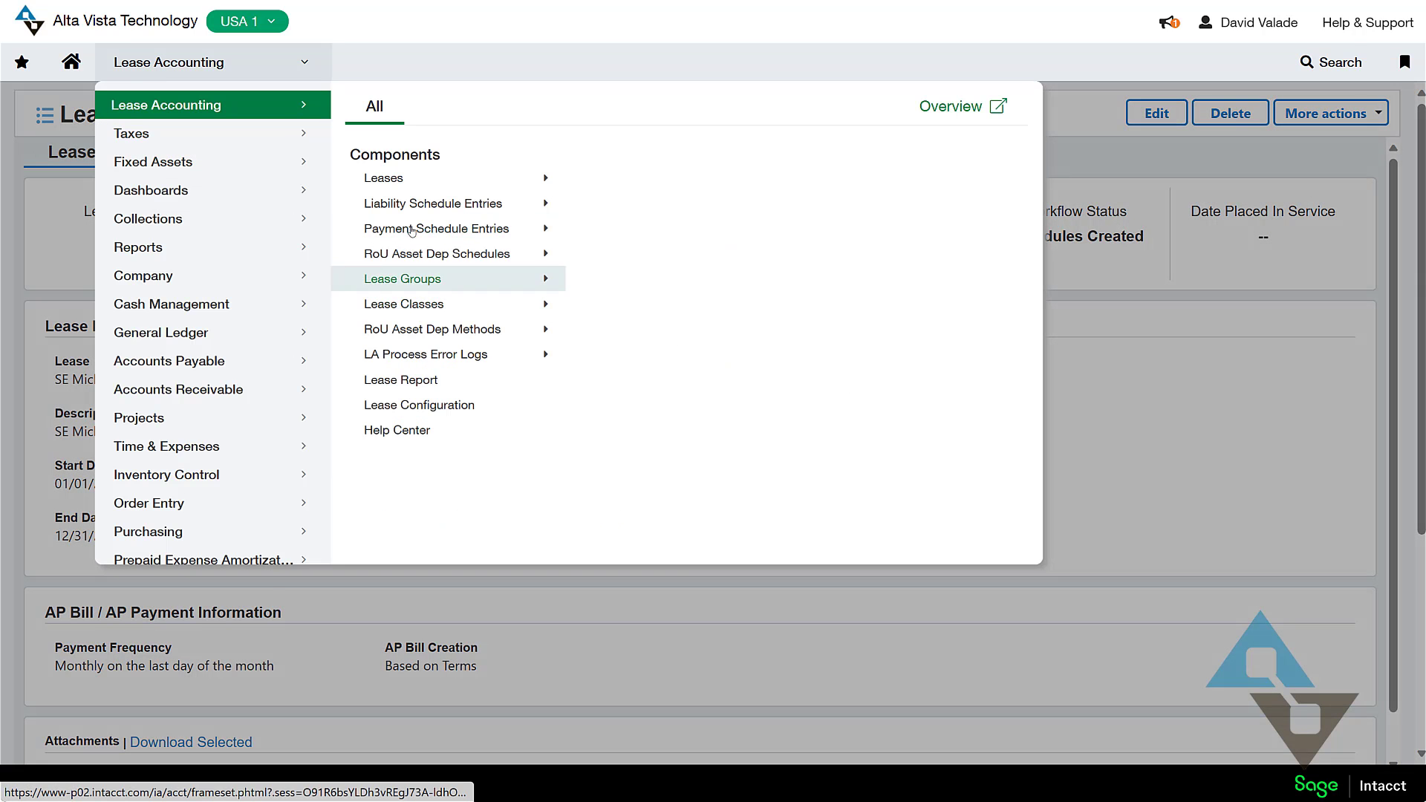
mouse_move(402, 183)
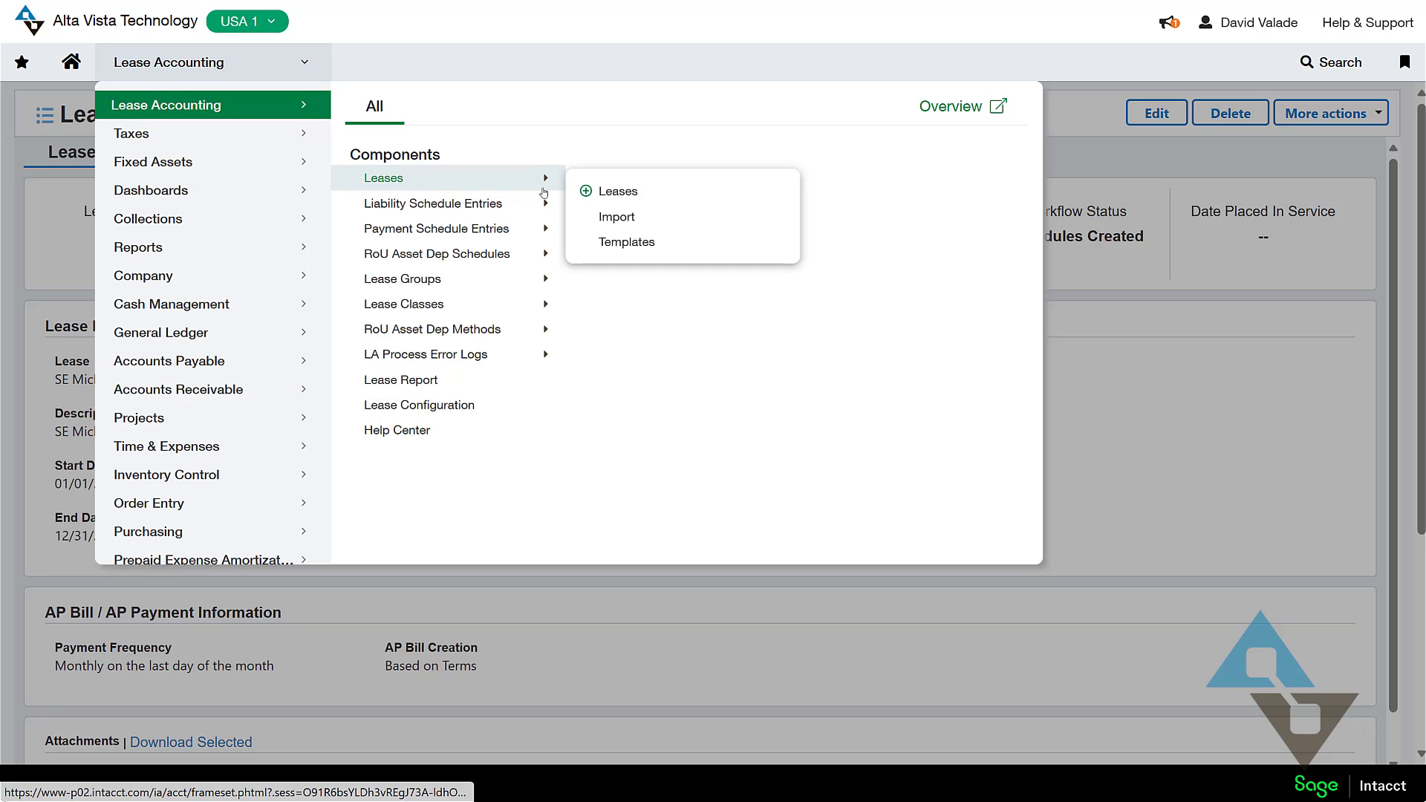
left_click(620, 190)
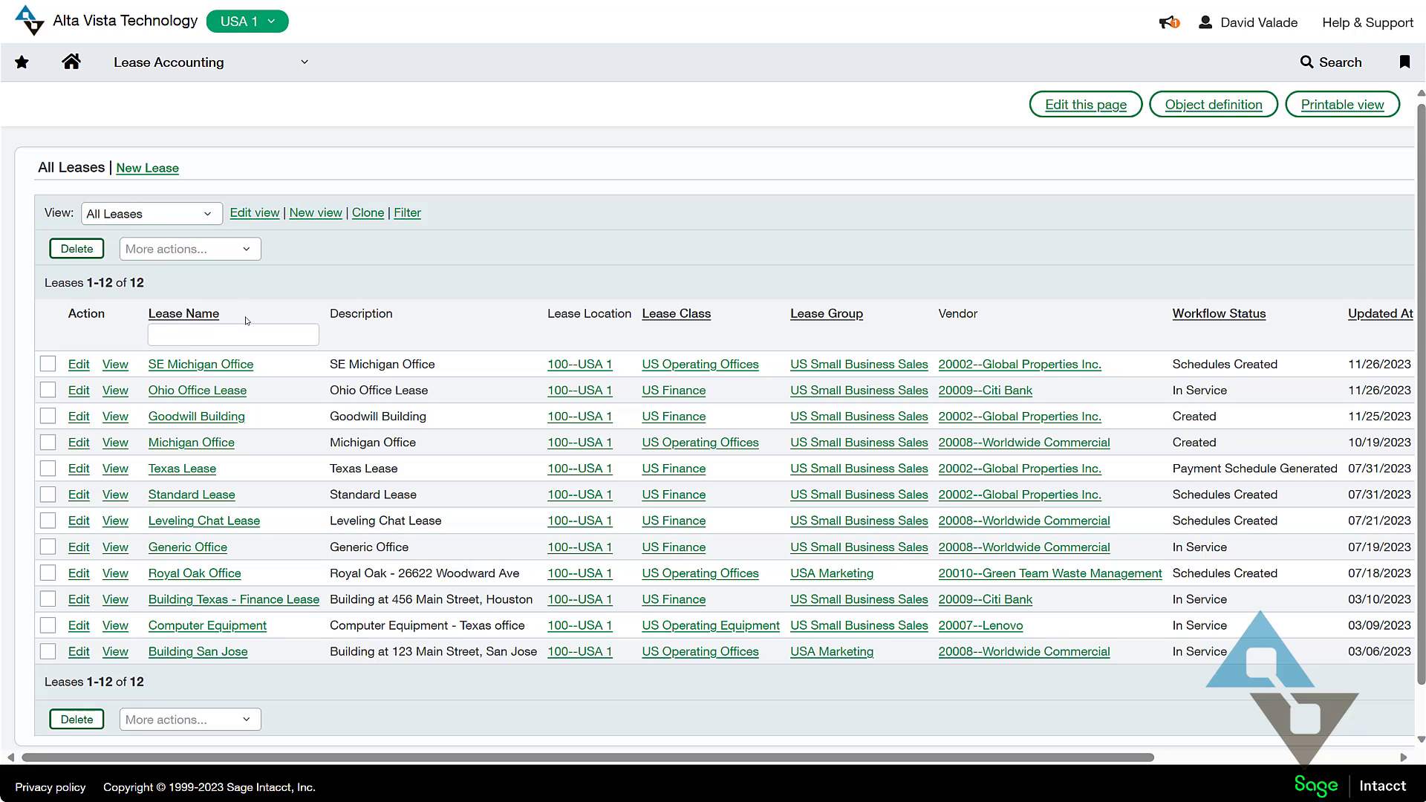
left_click(236, 629)
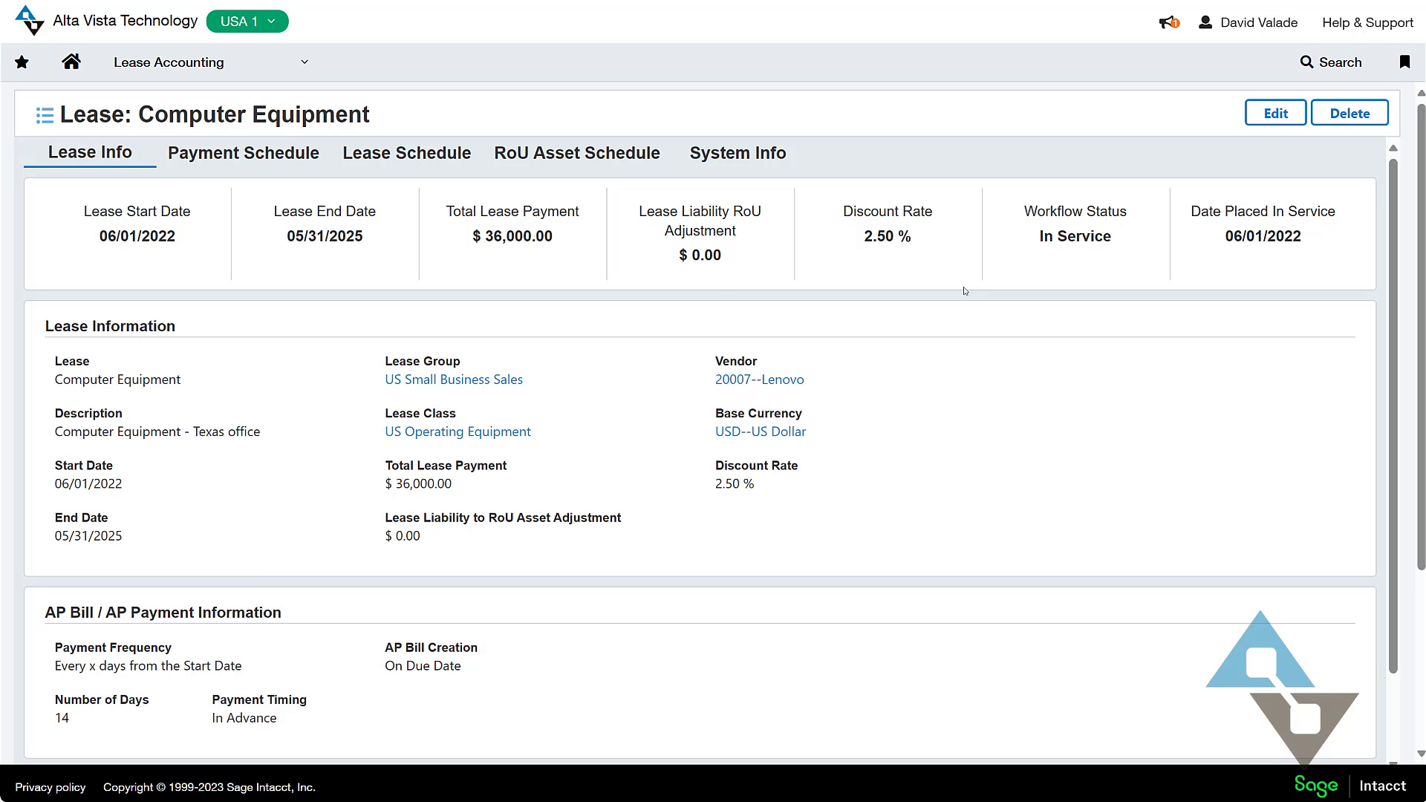
left_click(273, 162)
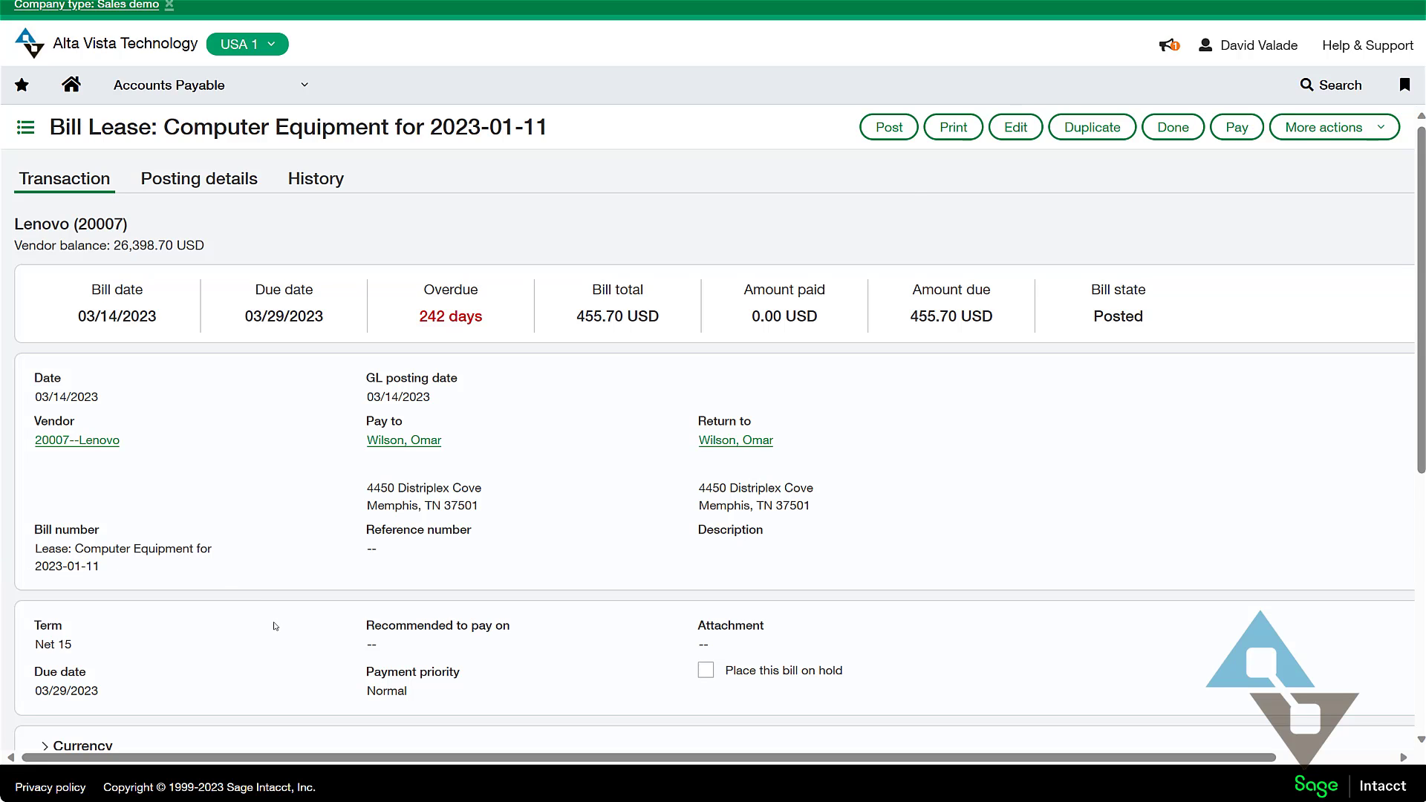
Examine the AP bill for the Computer Equipment lease dated 2023-01-11, including its terms and account entries
scroll(274, 626, "down", 3)
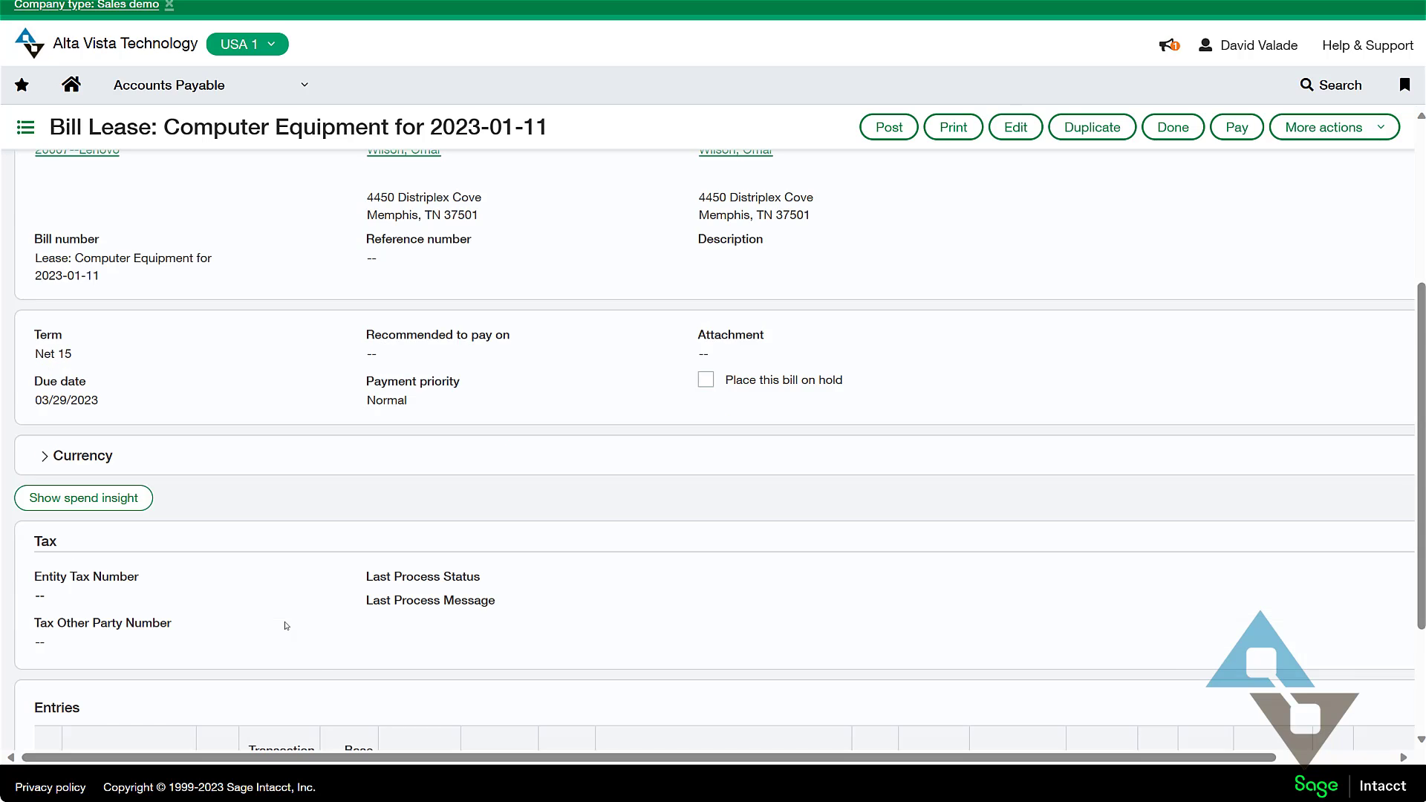
scroll(285, 627, "down", 2)
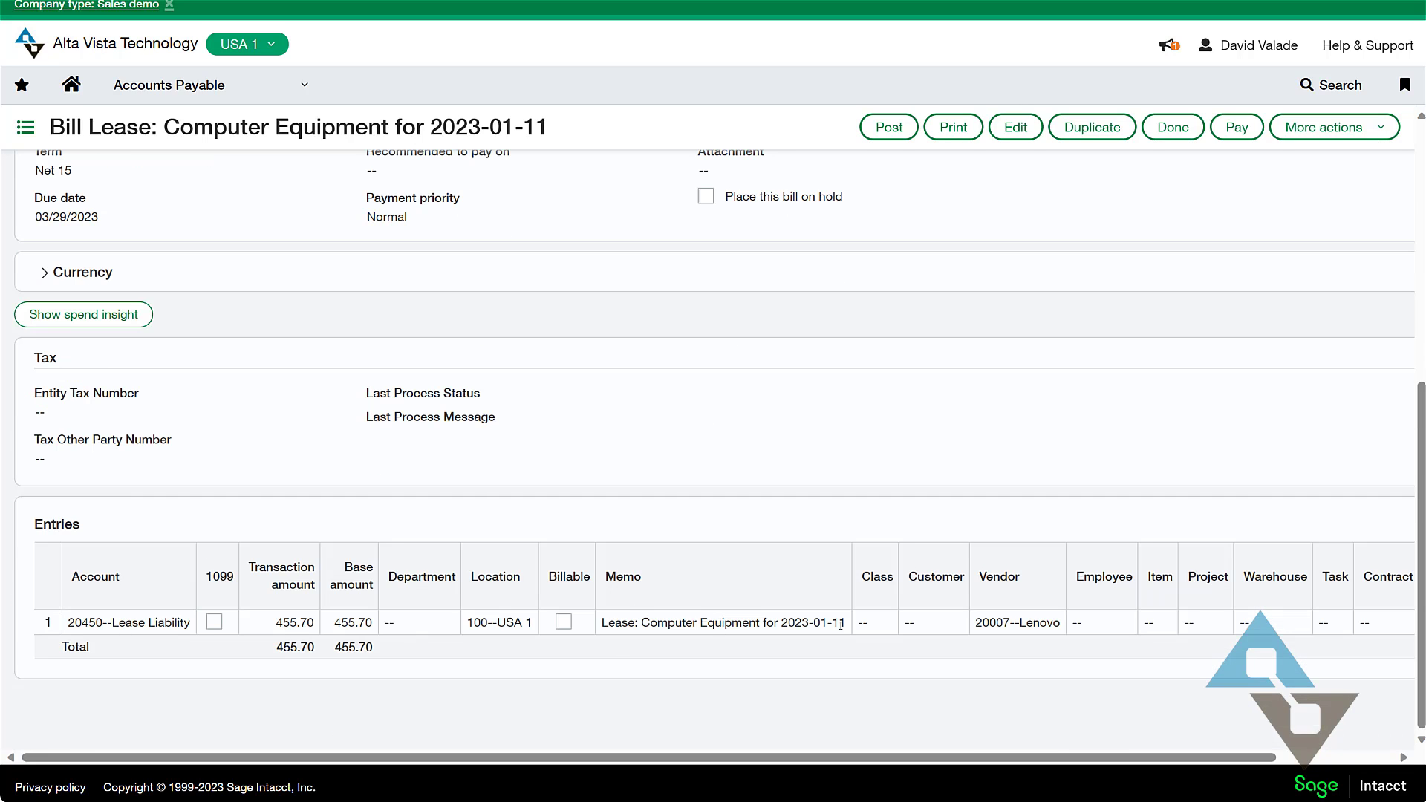
scroll(1077, 659, "up", 5)
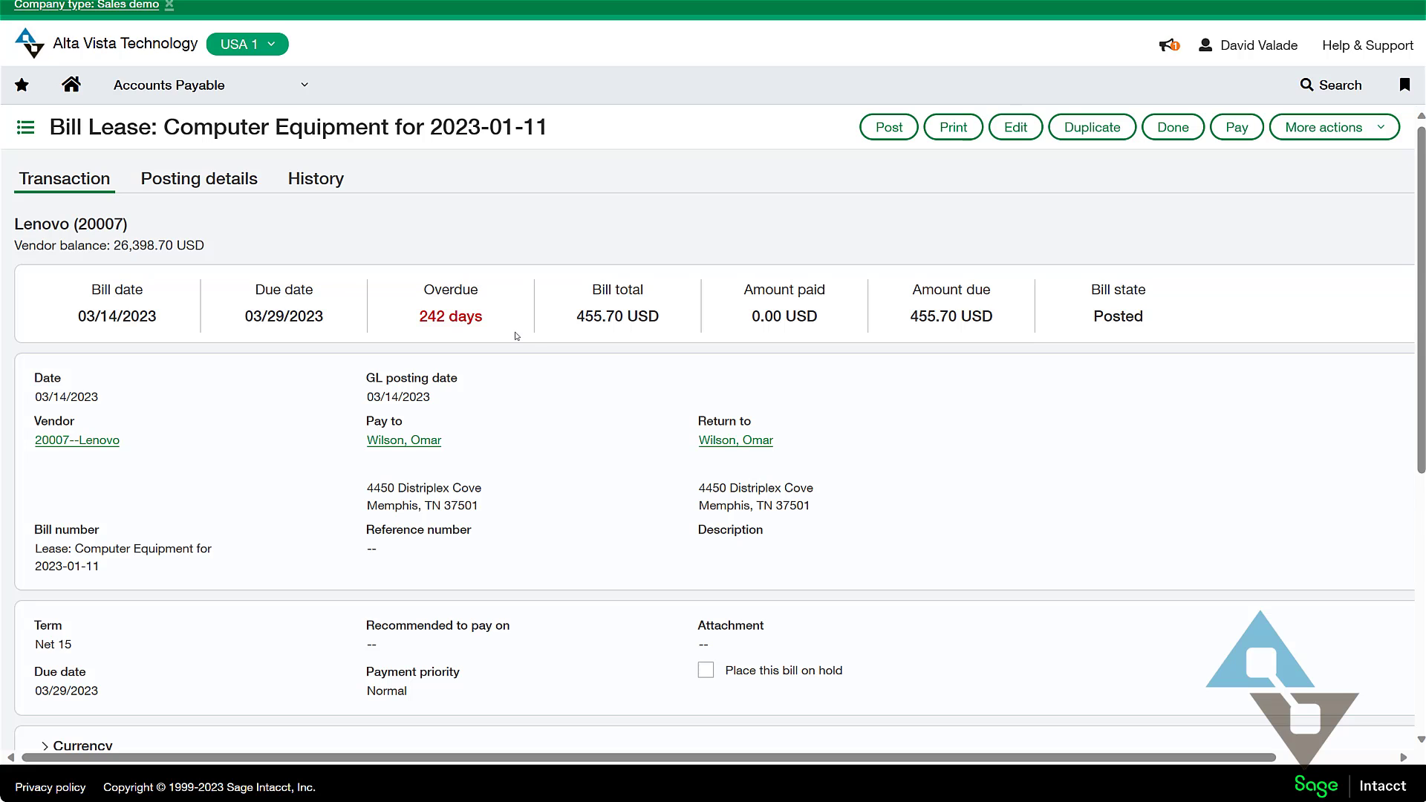
Start paying the Computer Equipment bill and look over the available payment methods, keeping Check
left_click(1237, 127)
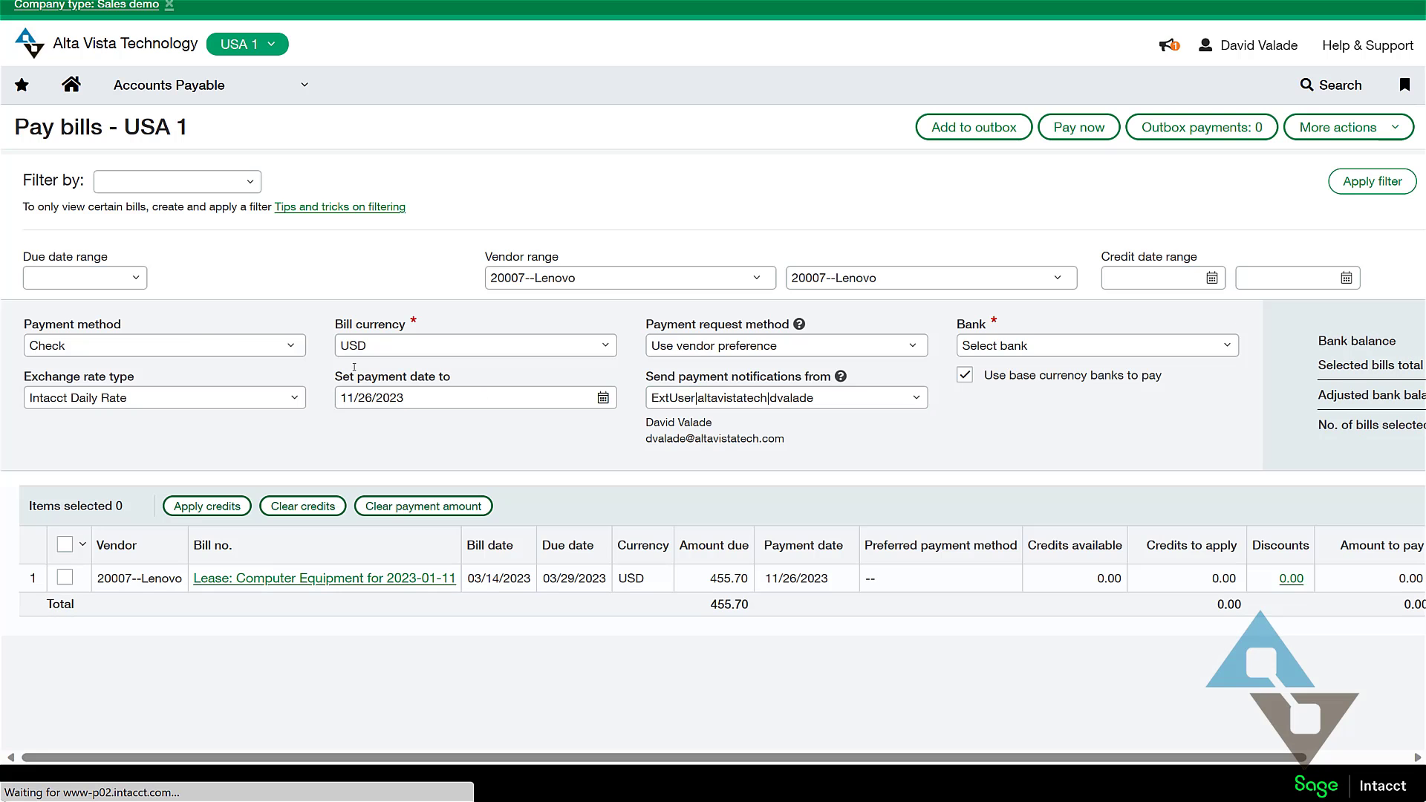
left_click(116, 348)
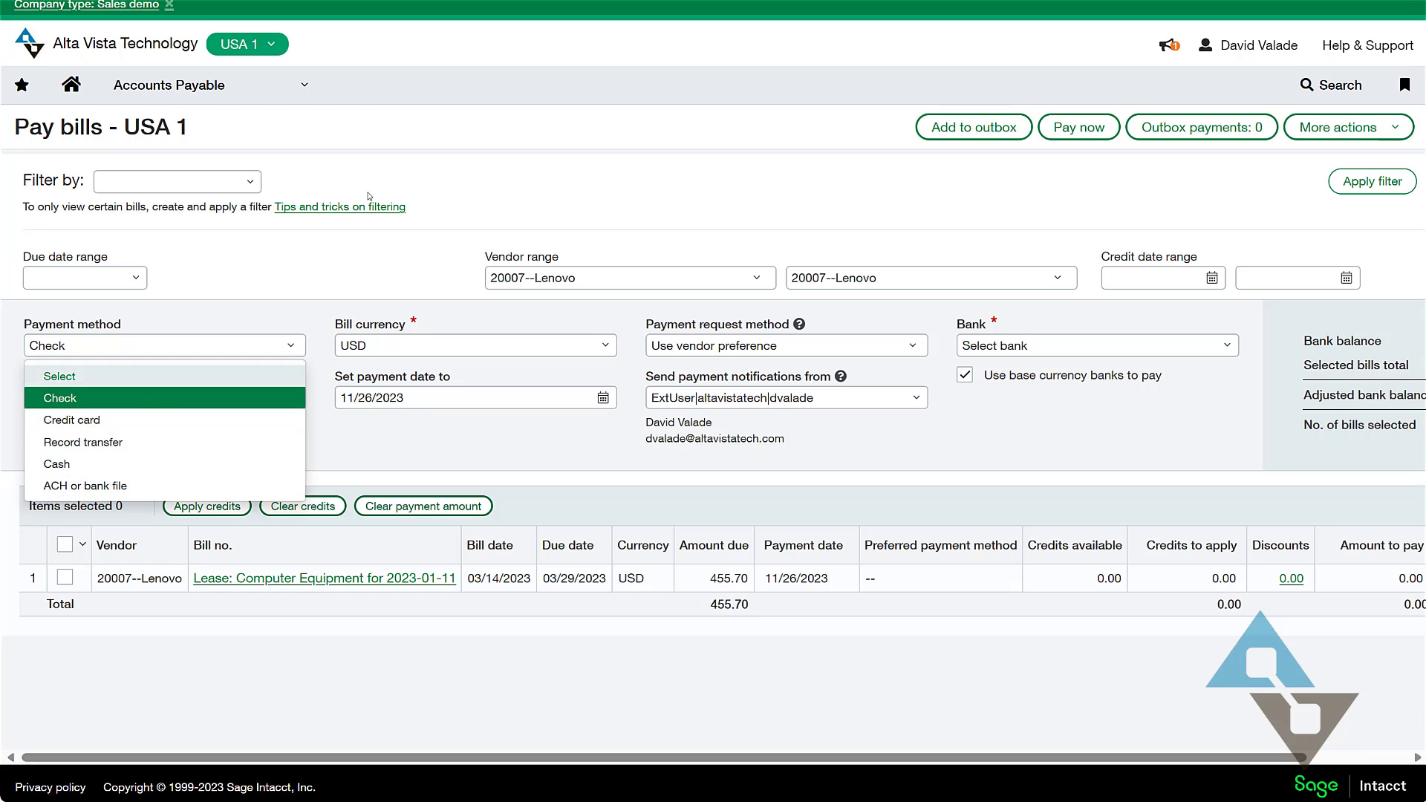
left_click(434, 281)
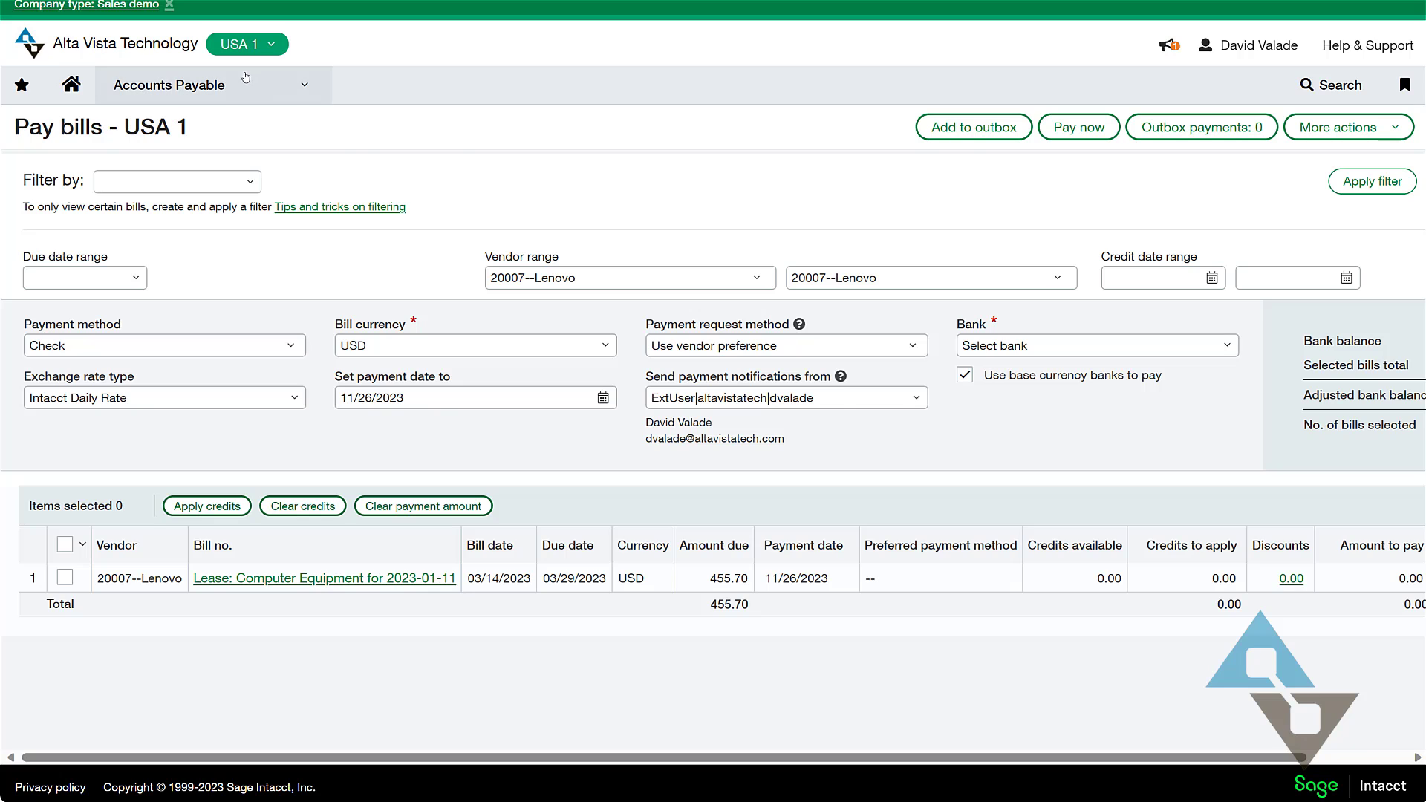
Leave the bill payment unsaved, return to the Computer Equipment lease and view its lease schedule entries
left_click(169, 85)
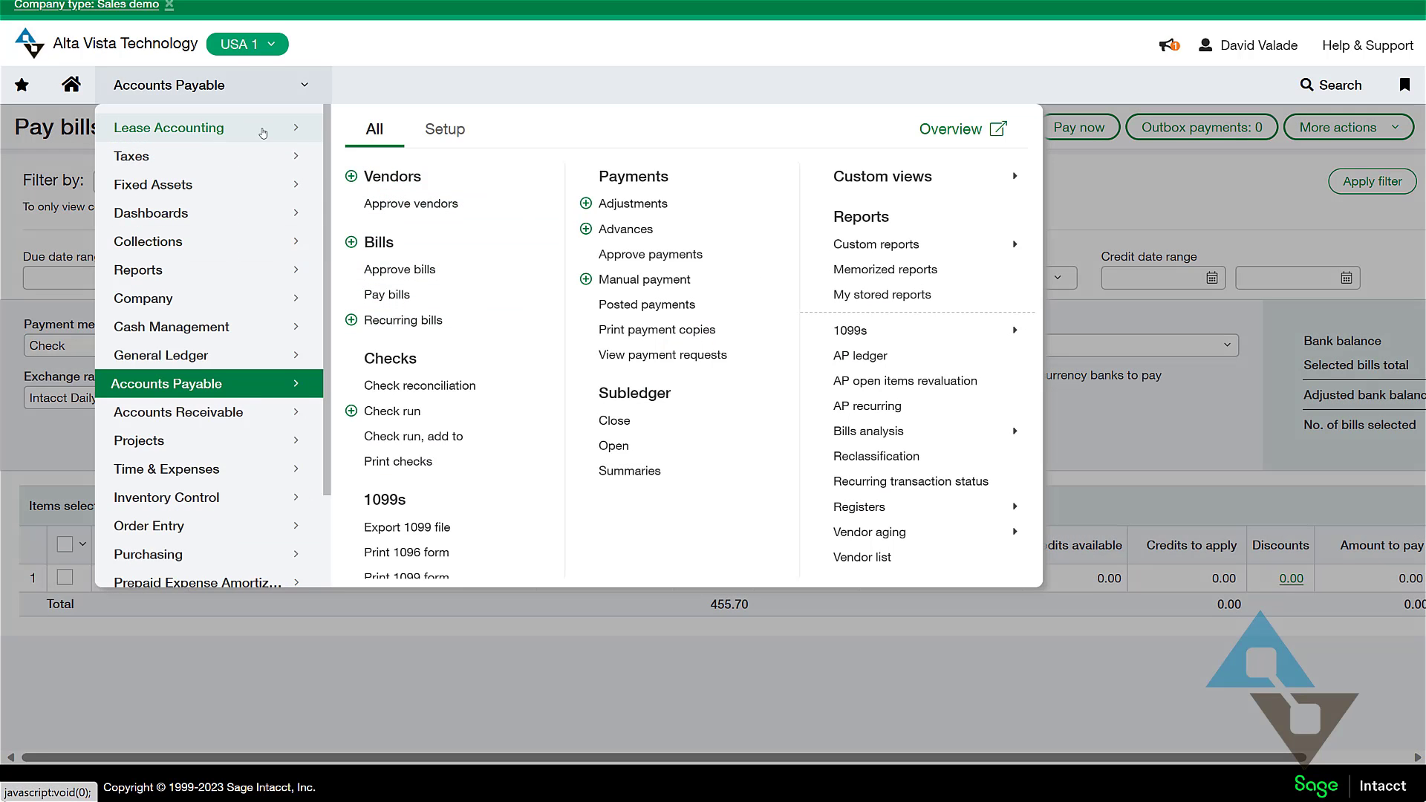
mouse_move(215, 127)
mouse_move(407, 199)
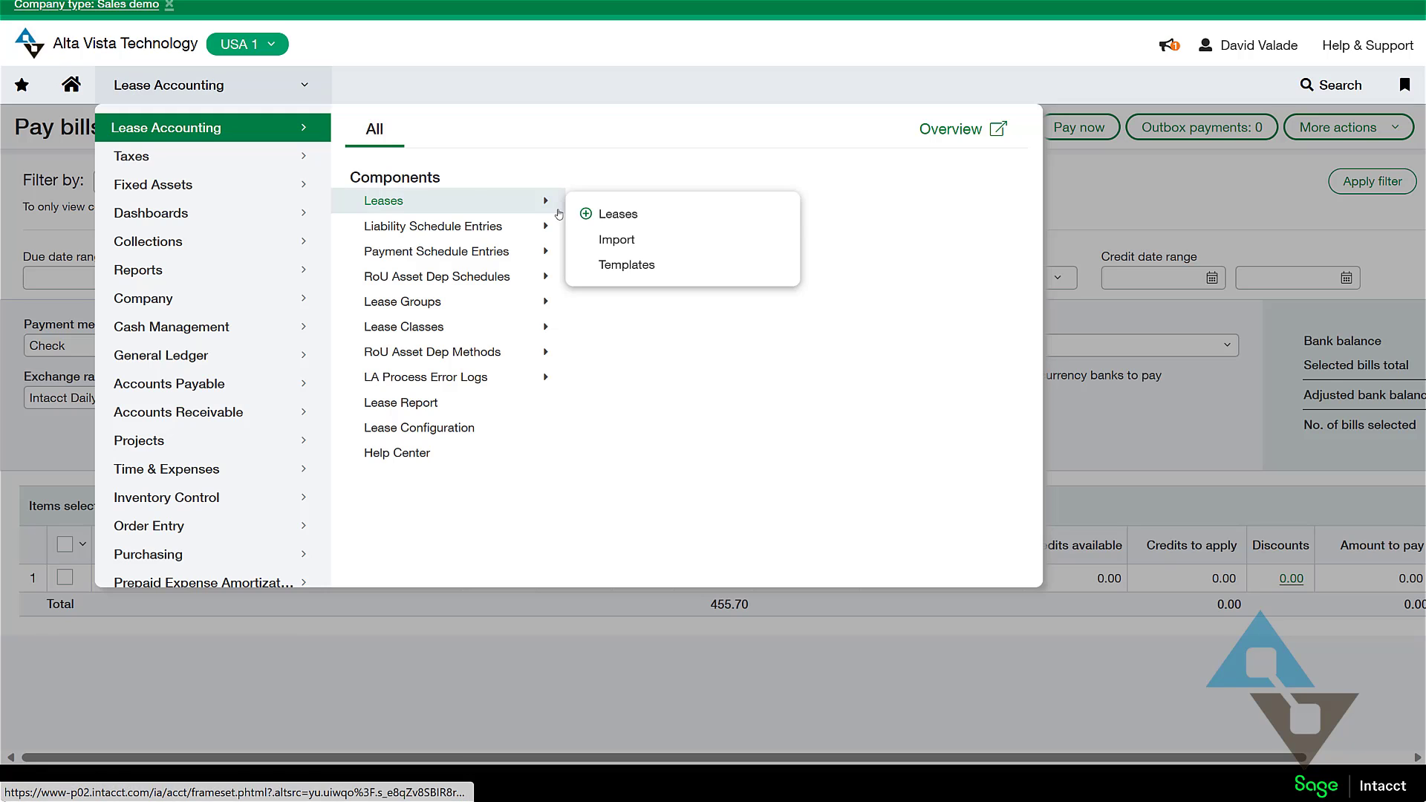
left_click(631, 216)
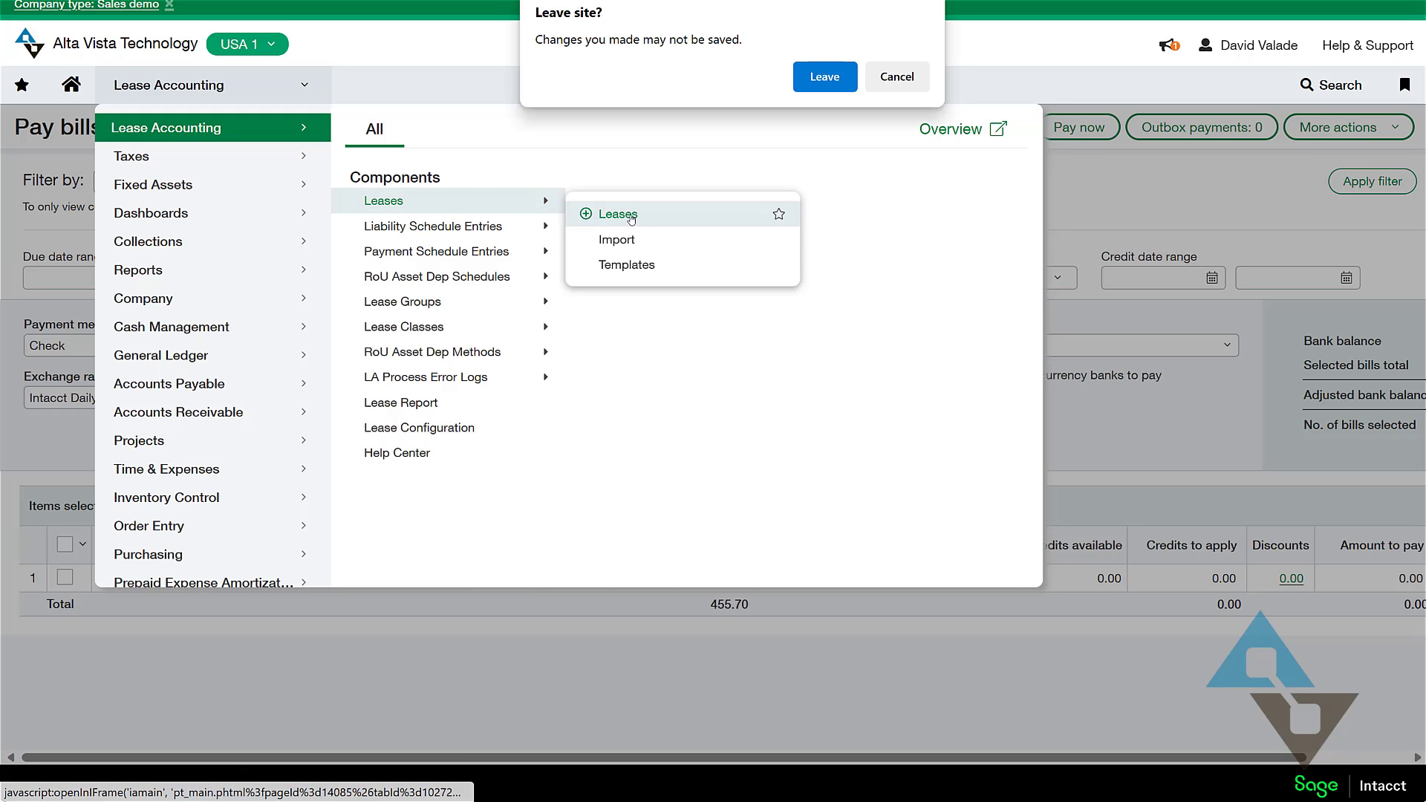
left_click(825, 77)
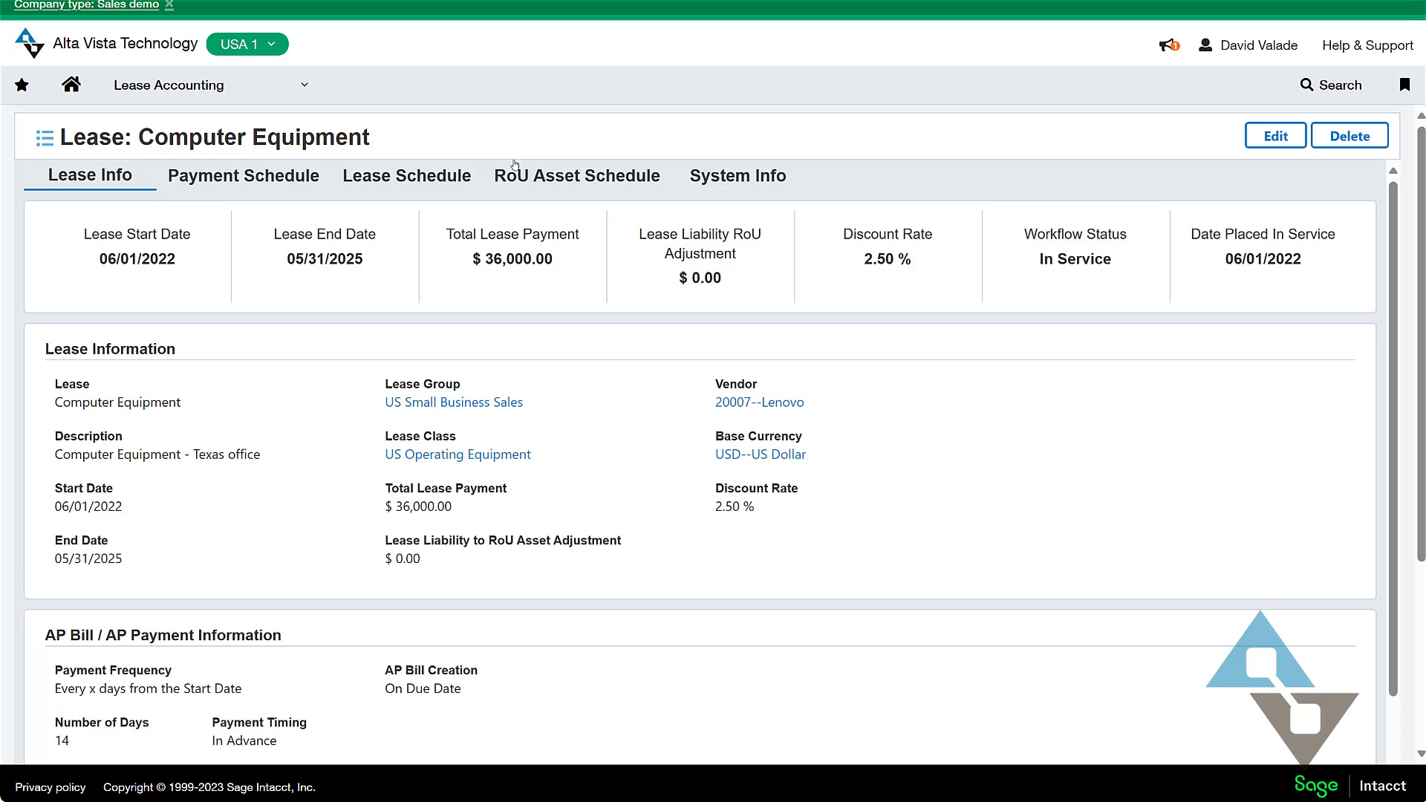
left_click(456, 172)
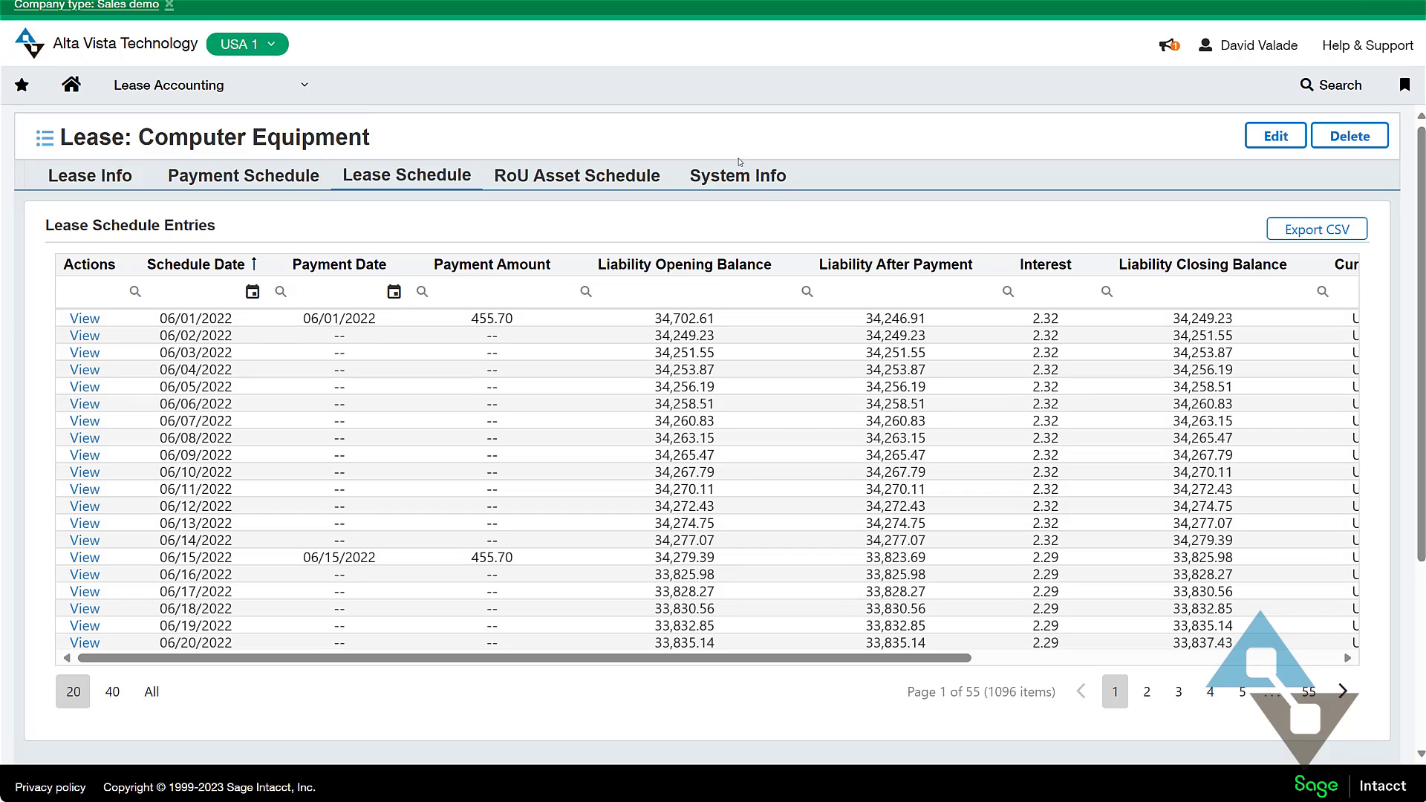
Browse the Computer Equipment lease's RoU asset depreciation schedule through pages 2 and 3
left_click(589, 177)
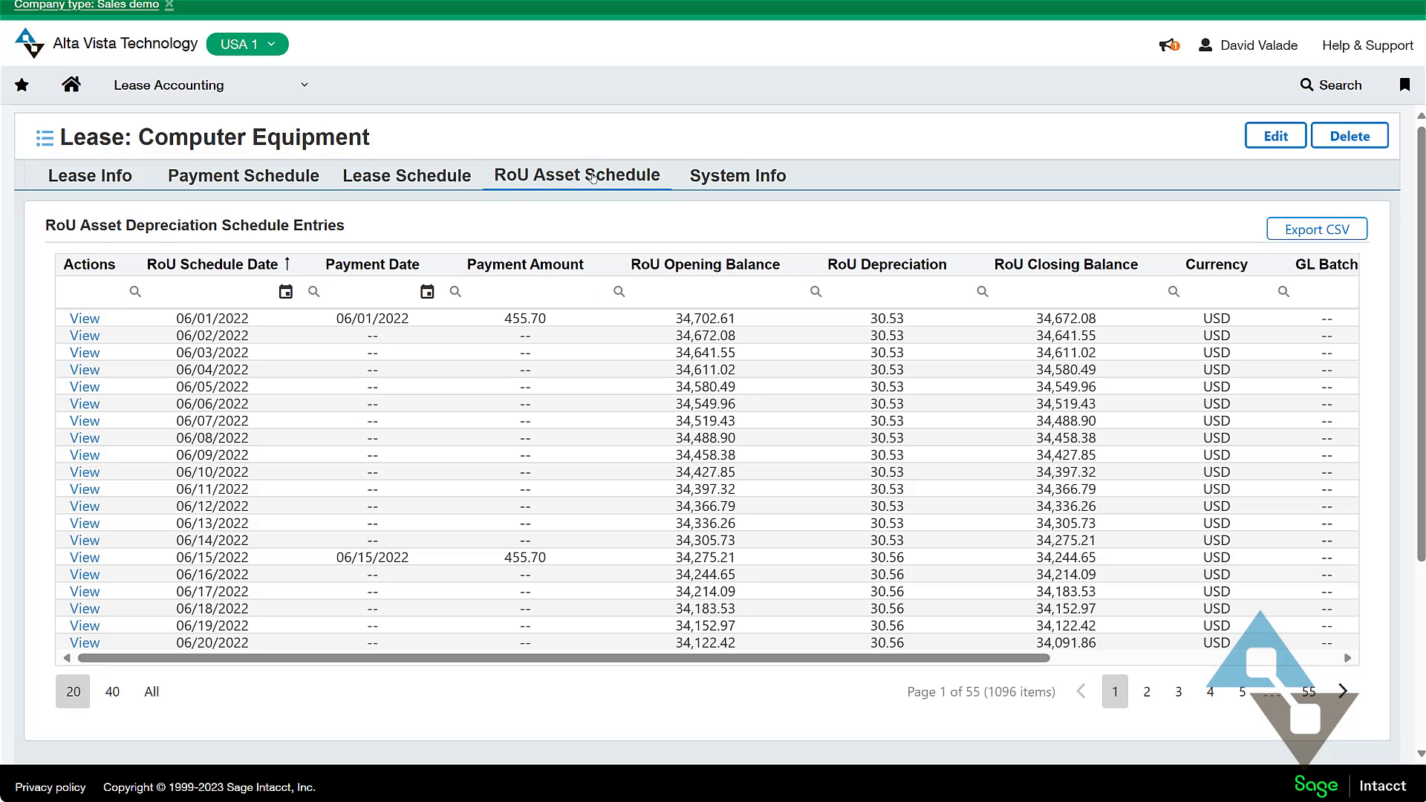
scroll(1157, 434, "down", 4)
scroll(1158, 434, "up", 4)
left_click(1147, 702)
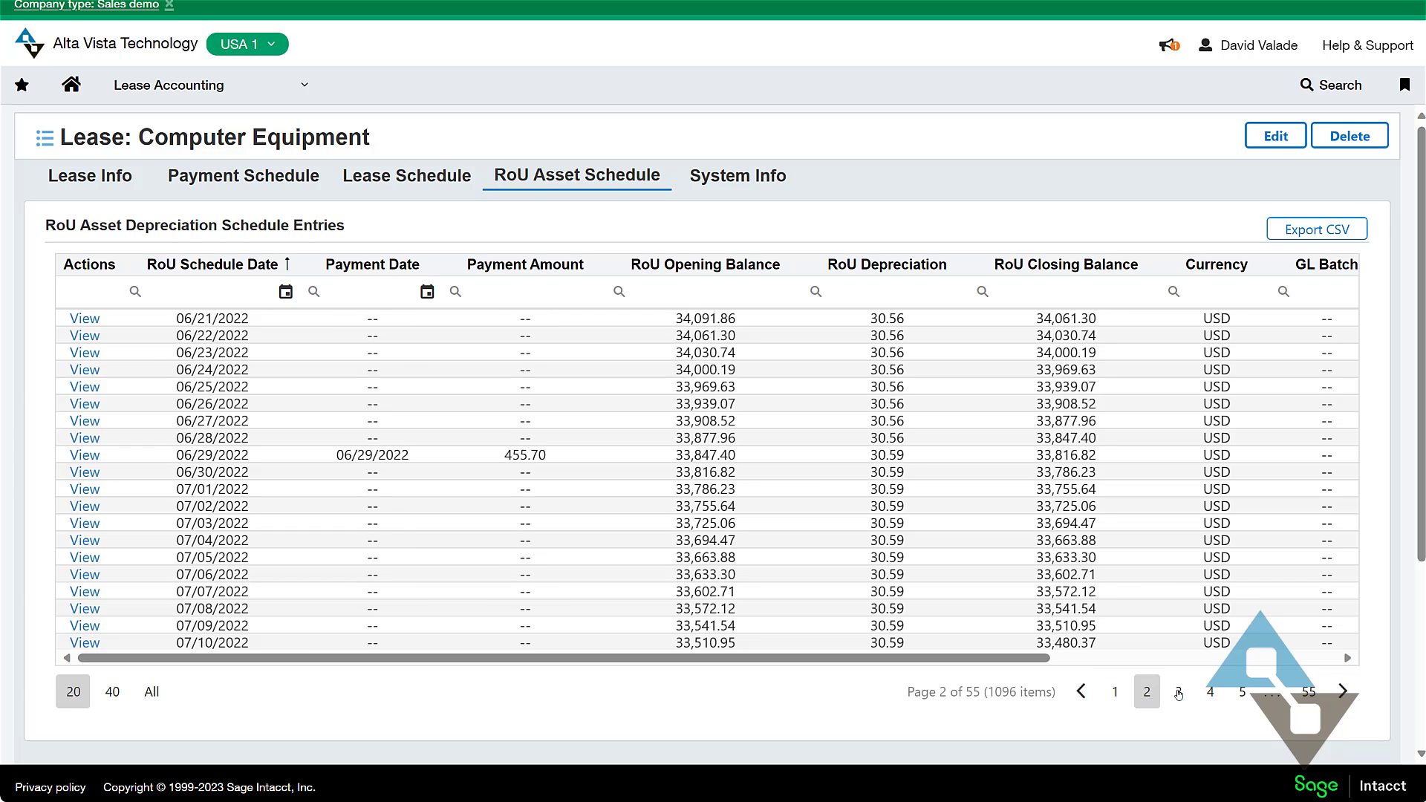
left_click(1179, 695)
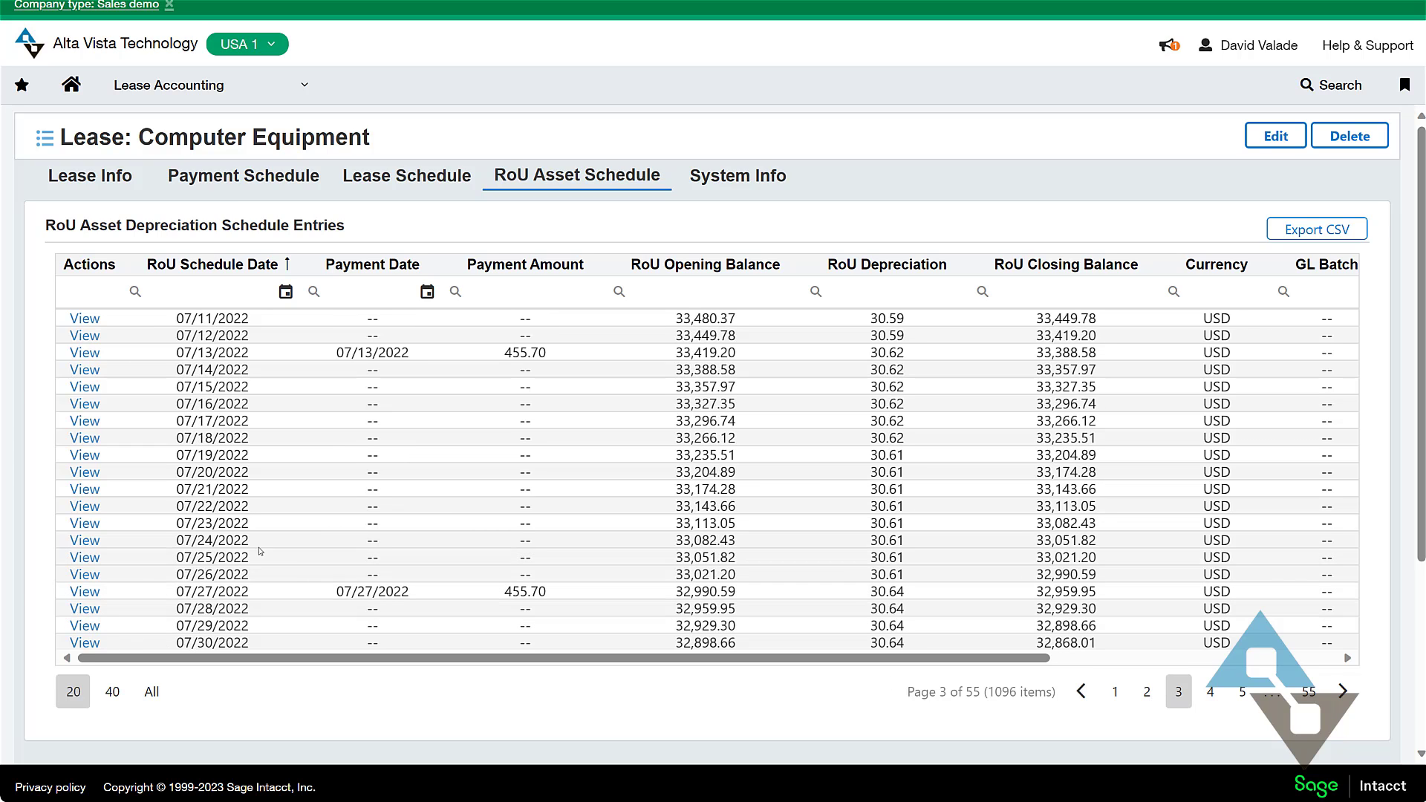
View page 4 of the Computer Equipment lease's RoU asset depreciation schedule and return to the lease's general information
left_click(1212, 694)
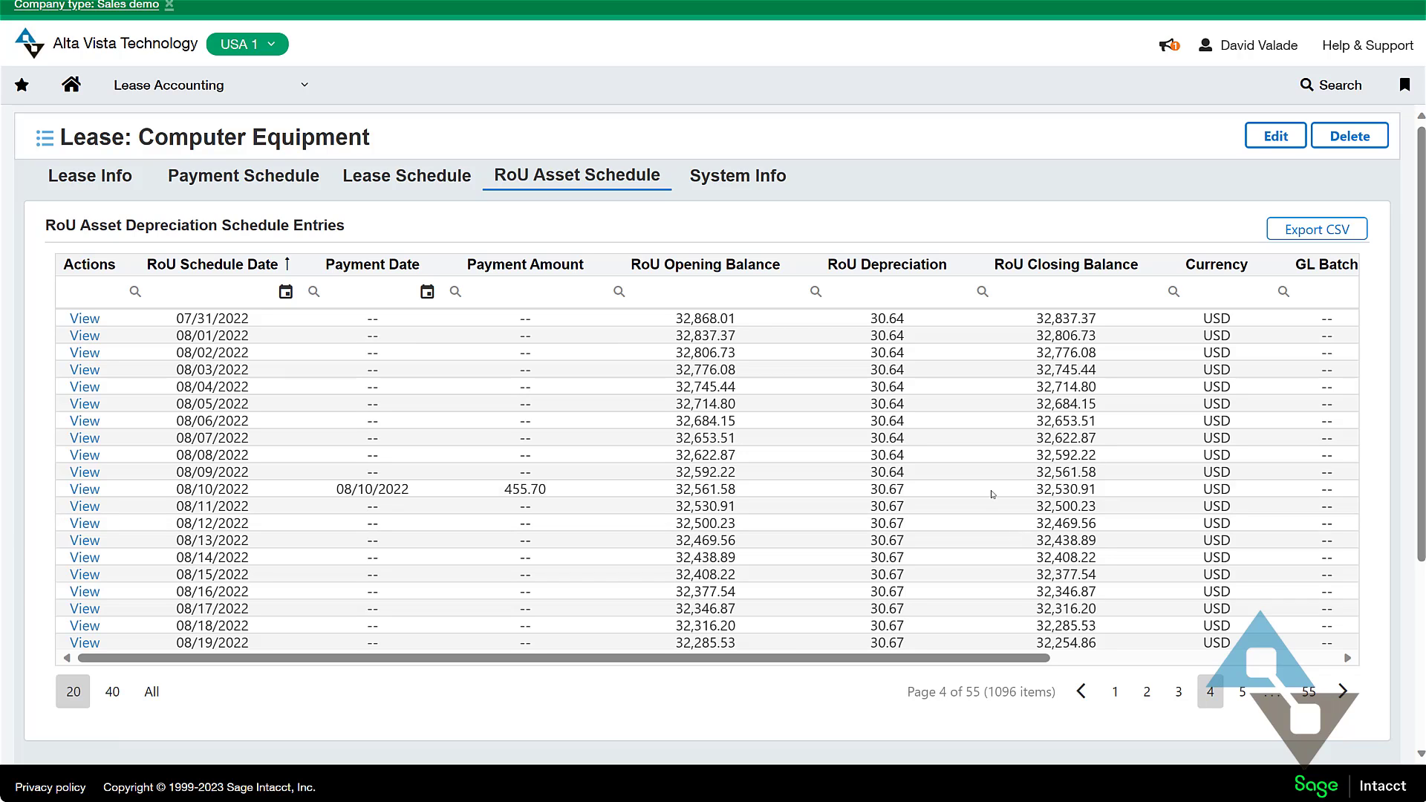
left_click(104, 178)
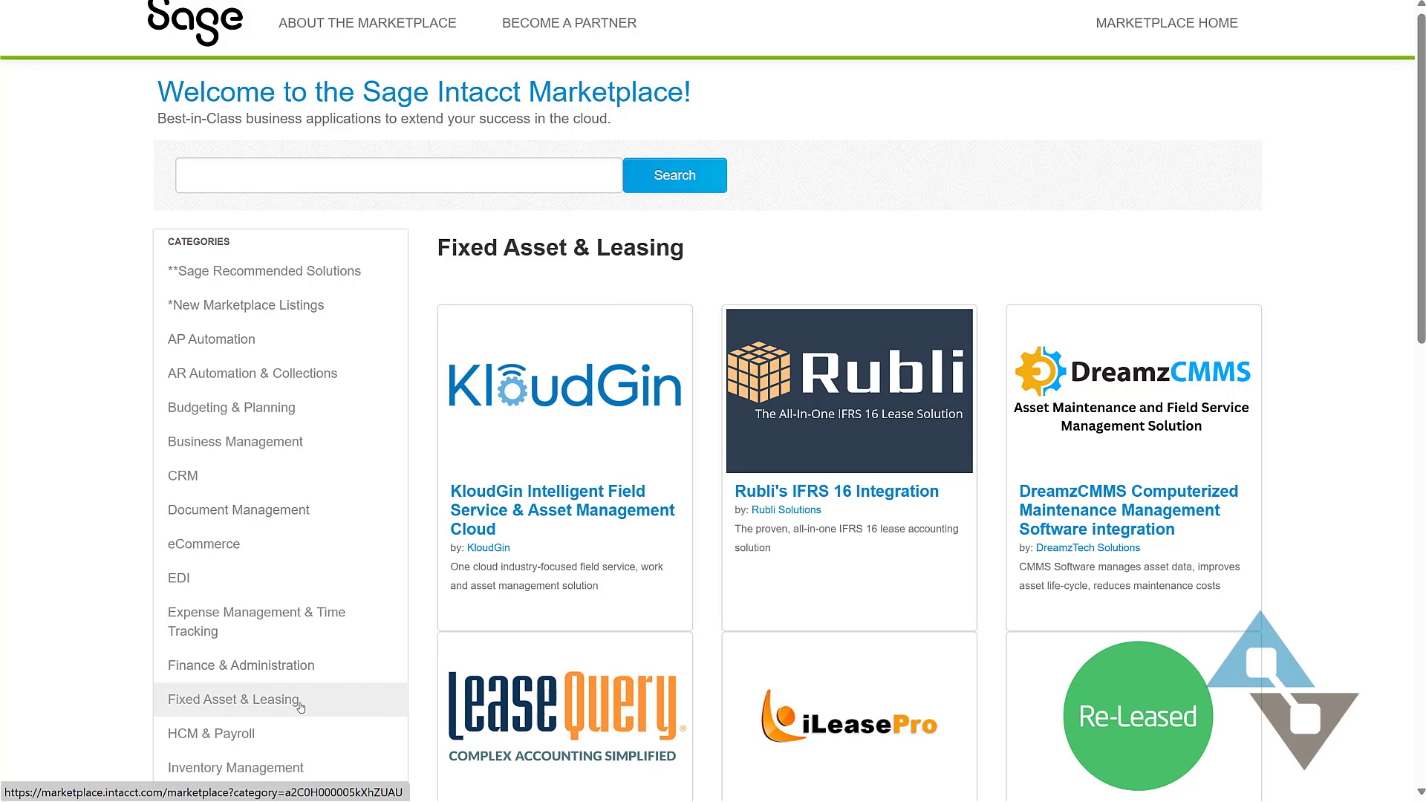
Look through the Fixed Asset & Leasing listings in the Sage Intacct Marketplace for lease accounting solutions
scroll(808, 282, "down", 3)
scroll(807, 282, "down", 2)
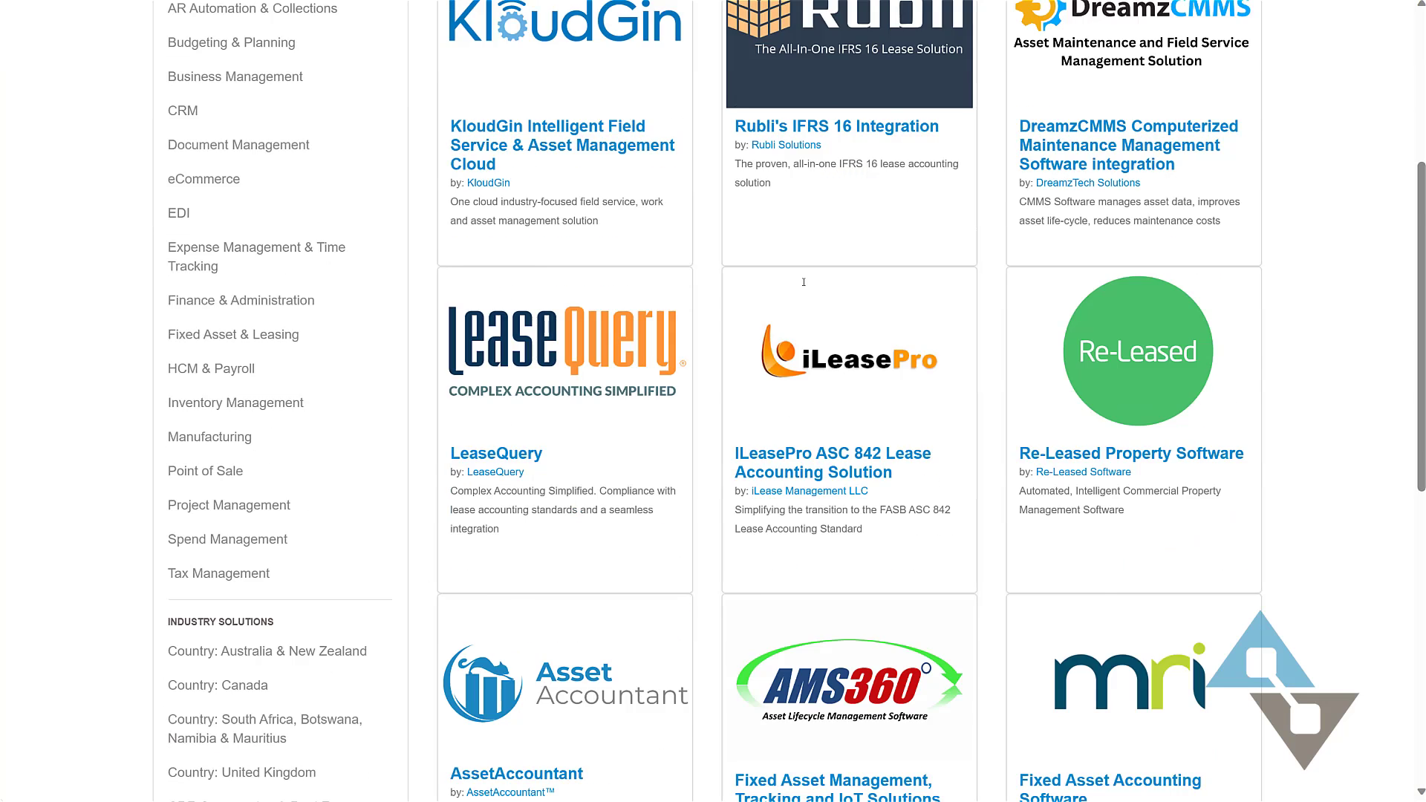
scroll(804, 284, "up", 2)
scroll(804, 284, "up", 2)
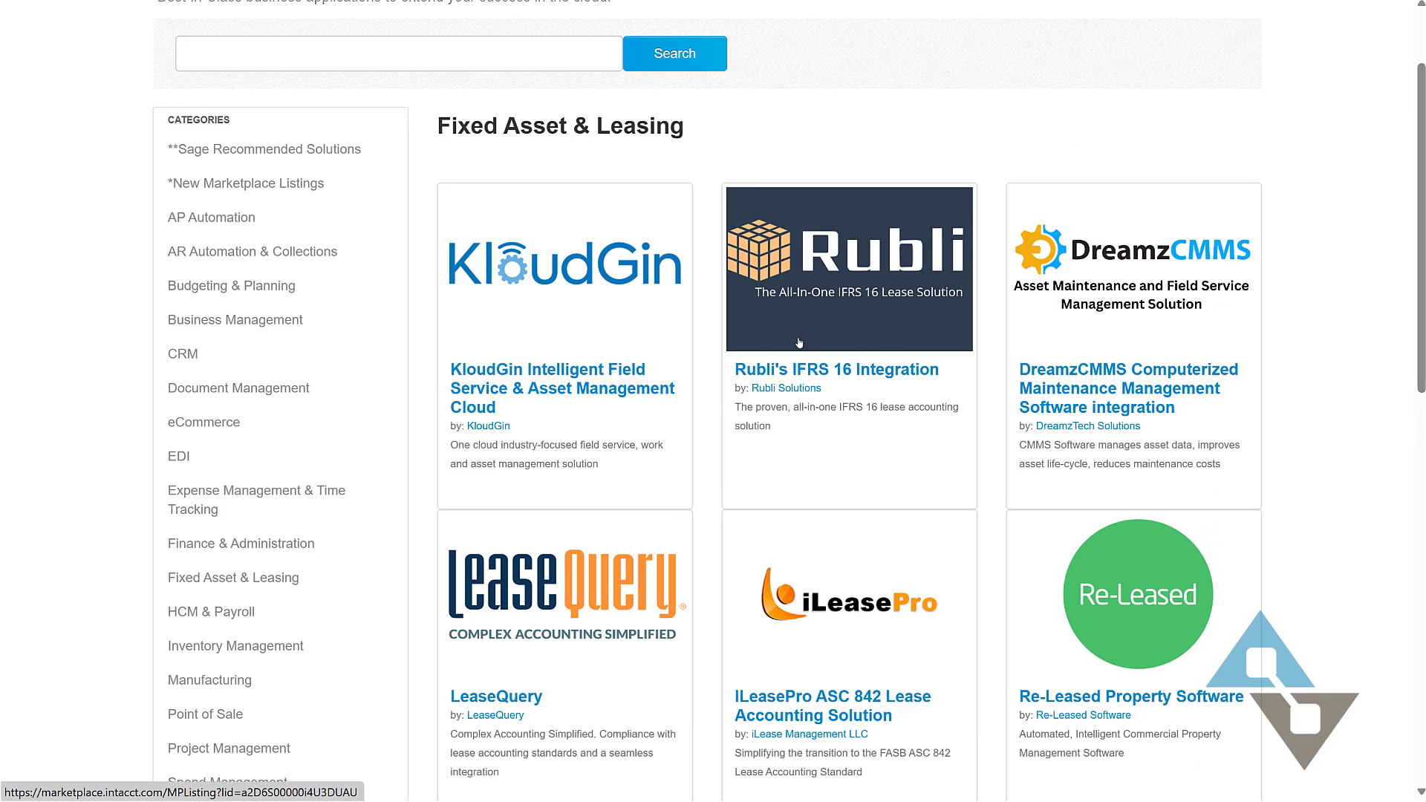
scroll(796, 341, "down", 2)
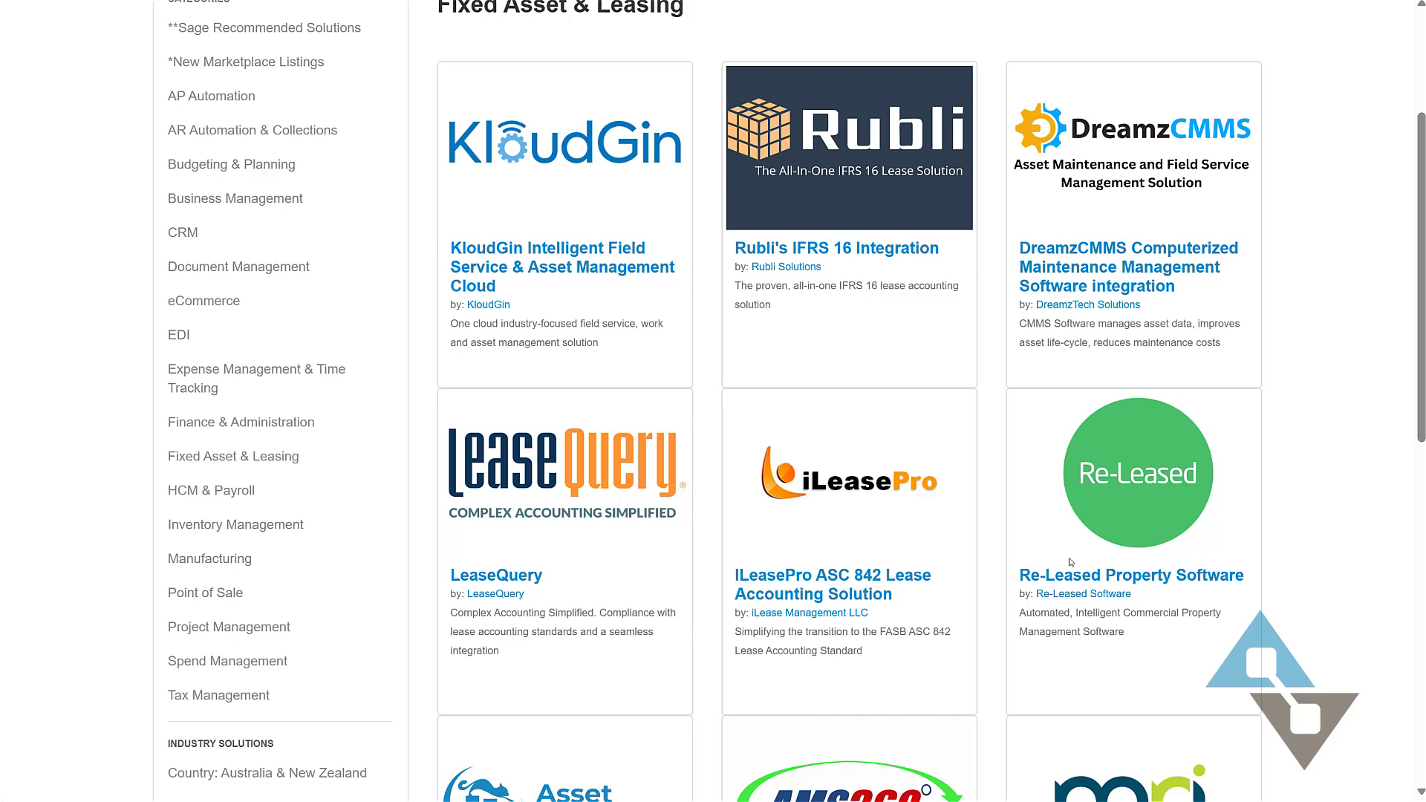
scroll(1072, 563, "up", 3)
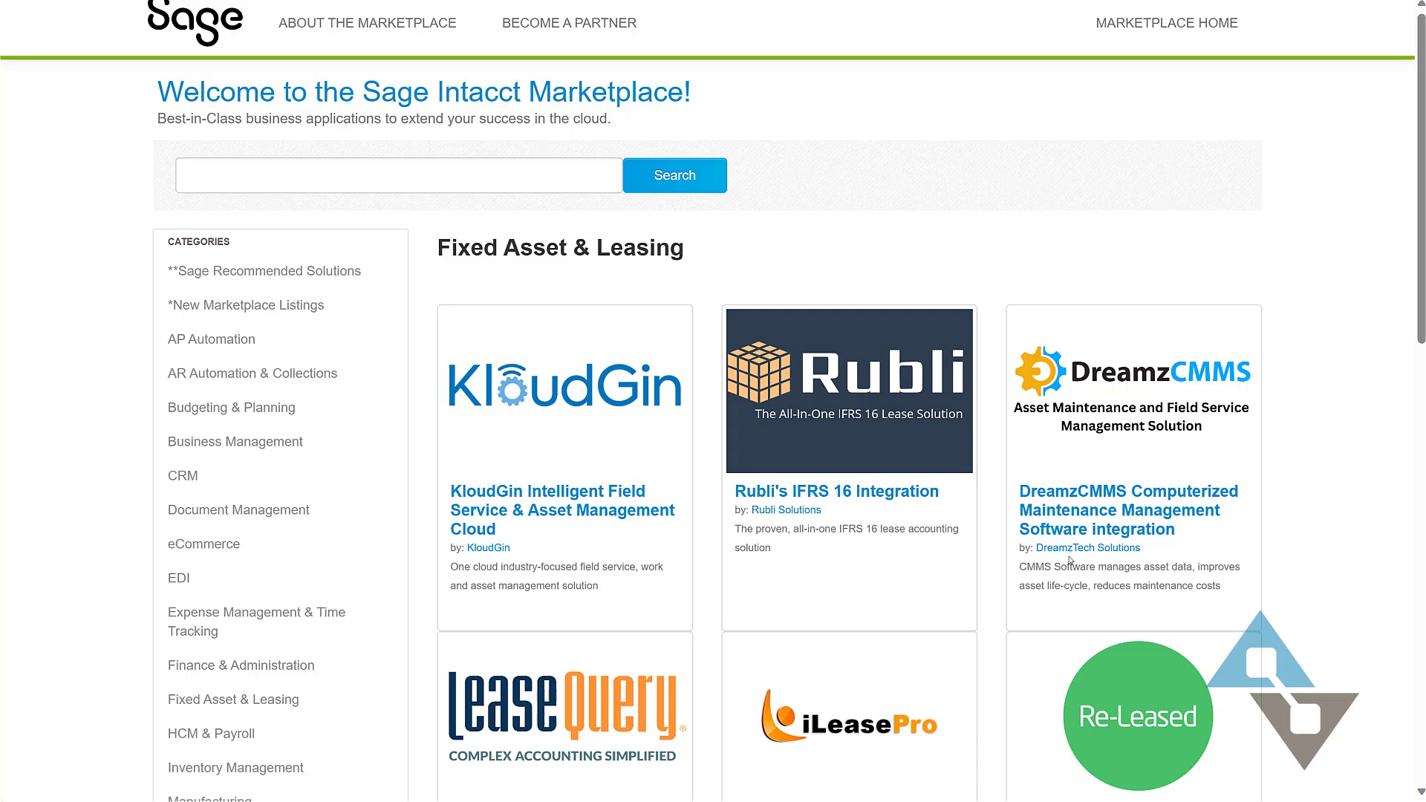